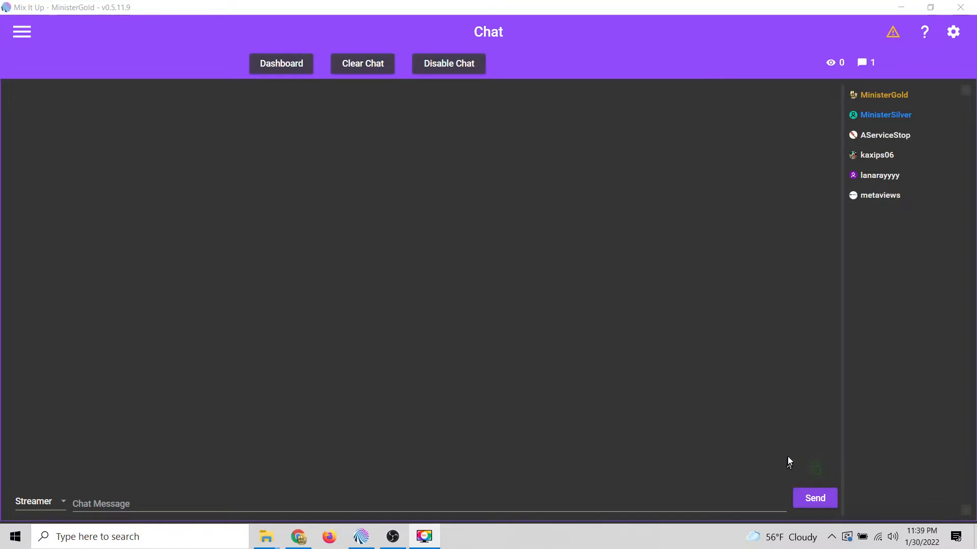
# Step: Switch to OBS and redeem the Spin Me Right Round channel point reward from the stream chat
pyautogui.hotkey('alt', 'Tab')
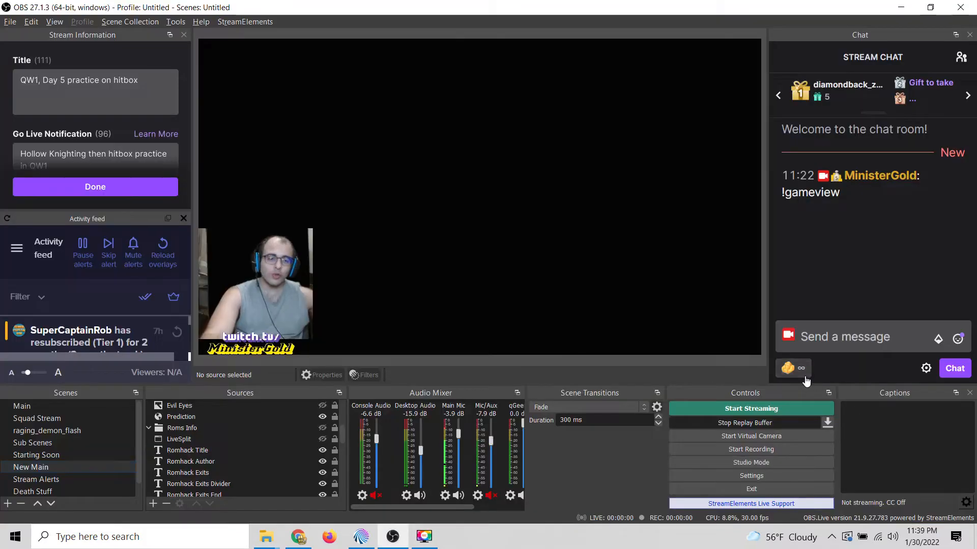
pyautogui.click(788, 368)
pyautogui.scroll(-3, 842, 246)
pyautogui.scroll(-3, 842, 246)
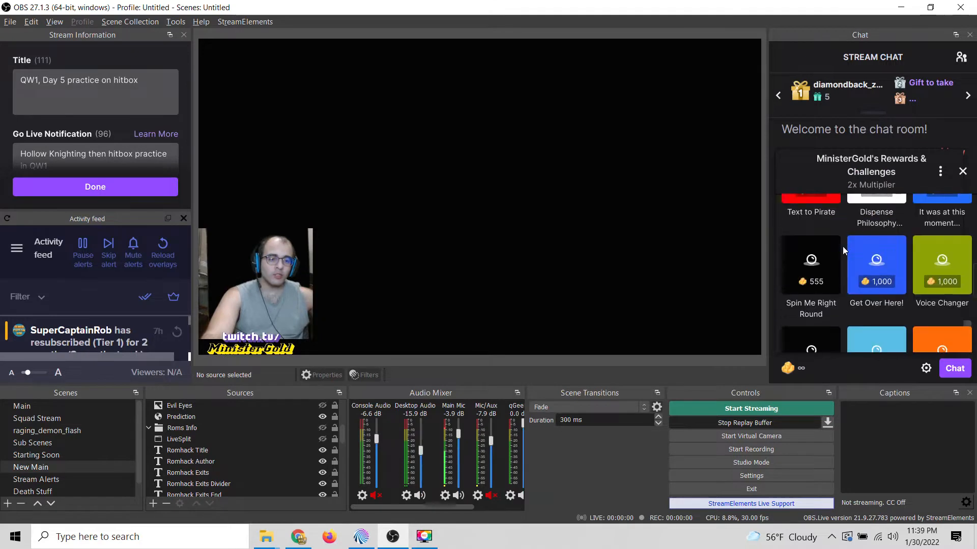
pyautogui.click(812, 276)
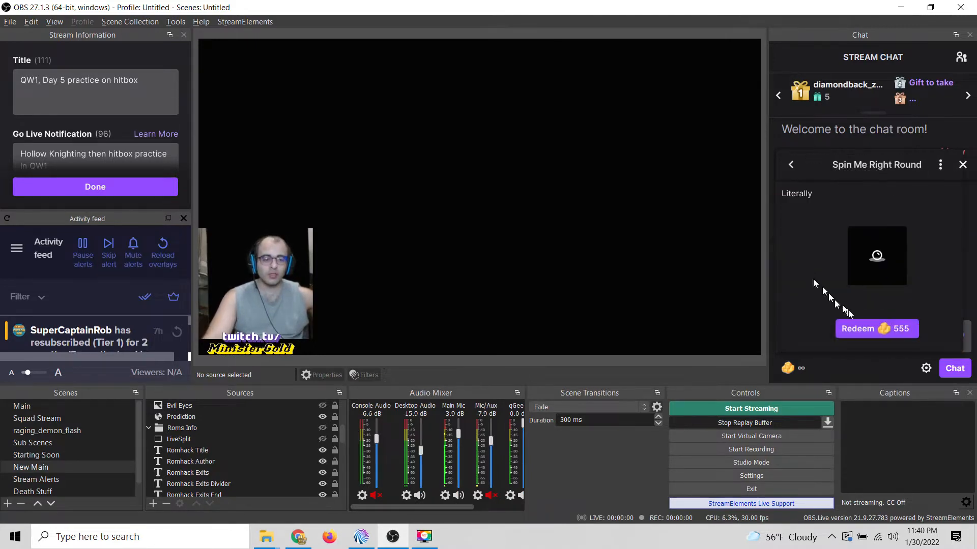
pyautogui.click(859, 329)
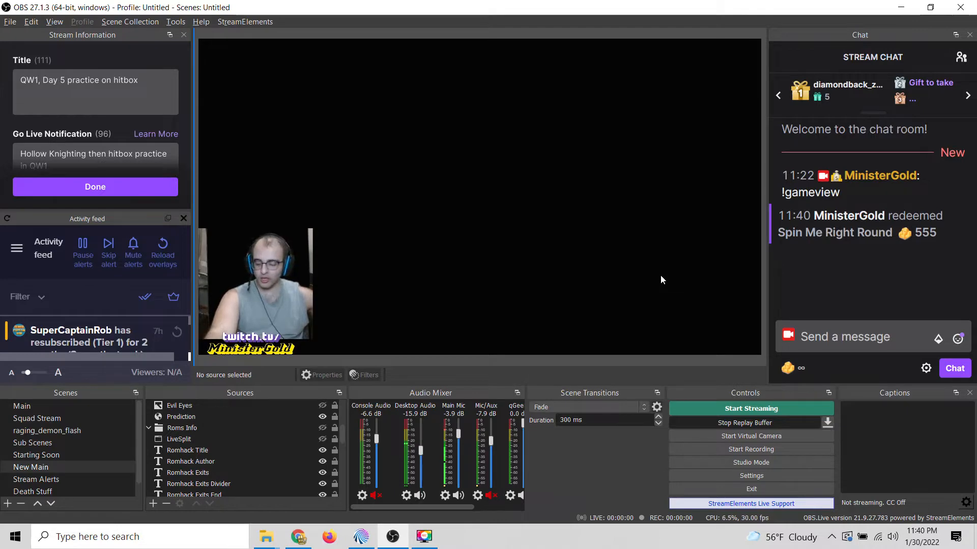
# Step: Switch to the Chrome window showing the OBS Forums page
pyautogui.hotkey('alt', 'Tab')
pyautogui.hotkey('alt', 'Tab')
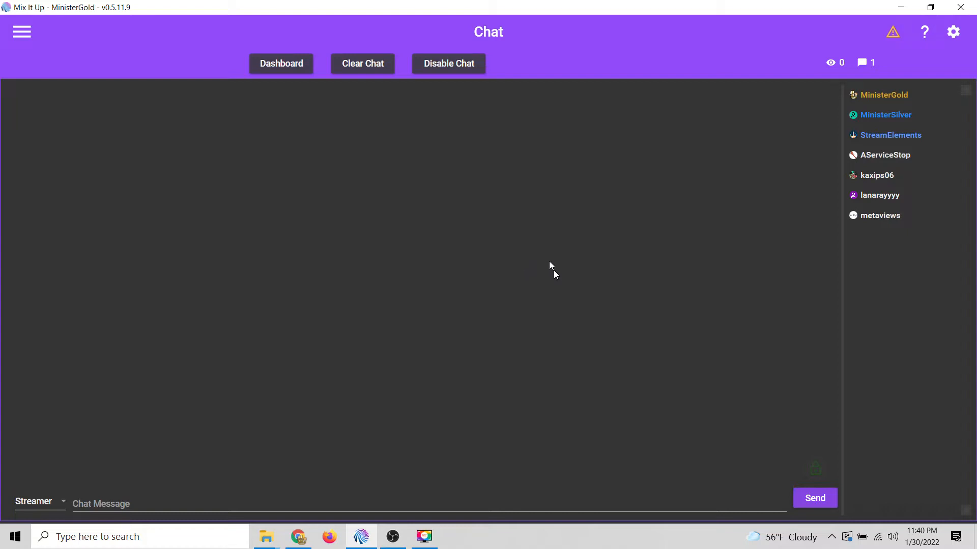
pyautogui.hotkey('alt', 'Tab')
pyautogui.press('Tab')
pyautogui.hotkey('alt', 'Tab')
pyautogui.hotkey('alt', 'Tab')
pyautogui.hotkey('alt', 'Tab')
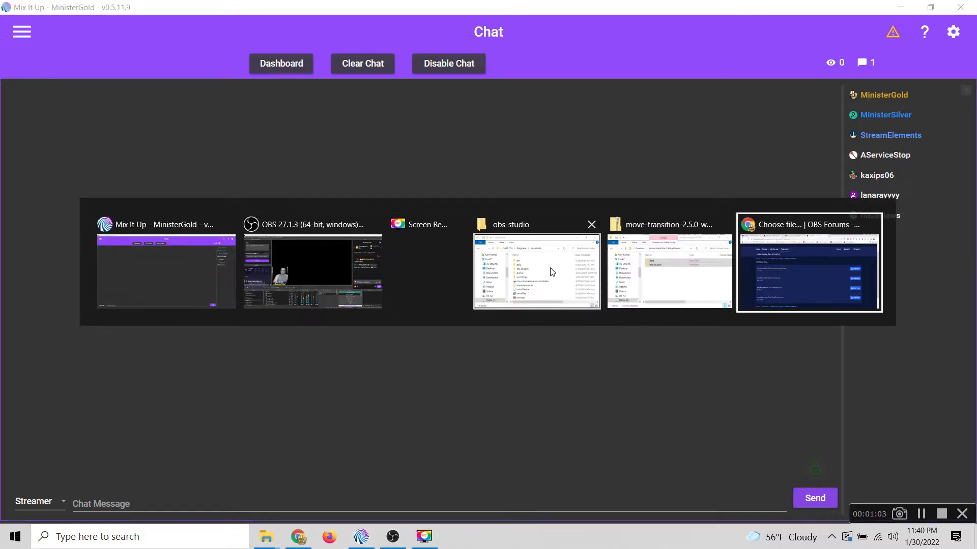
pyautogui.hotkey('ctrl', 'l')
pyautogui.write('googlemaps.com')
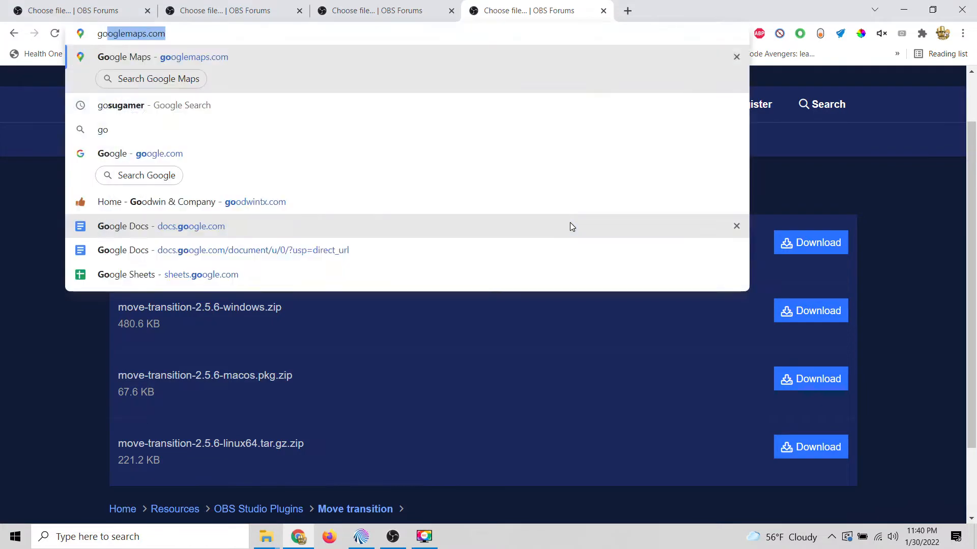
pyautogui.press('Return')
# Step: Go to google.com and search for "obs move transition"
pyautogui.hotkey('ctrl', 'l')
pyautogui.write('o')
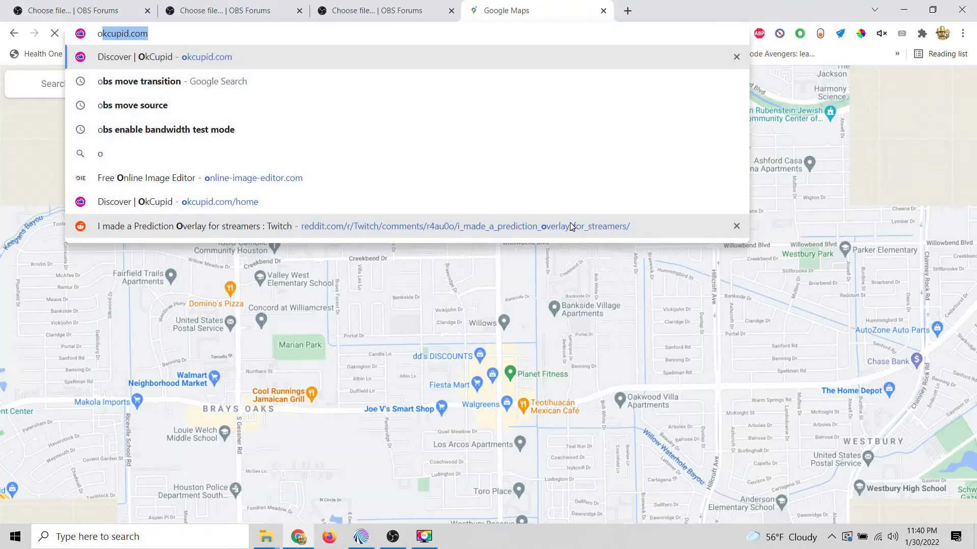
pyautogui.press('Escape')
pyautogui.write('google.com')
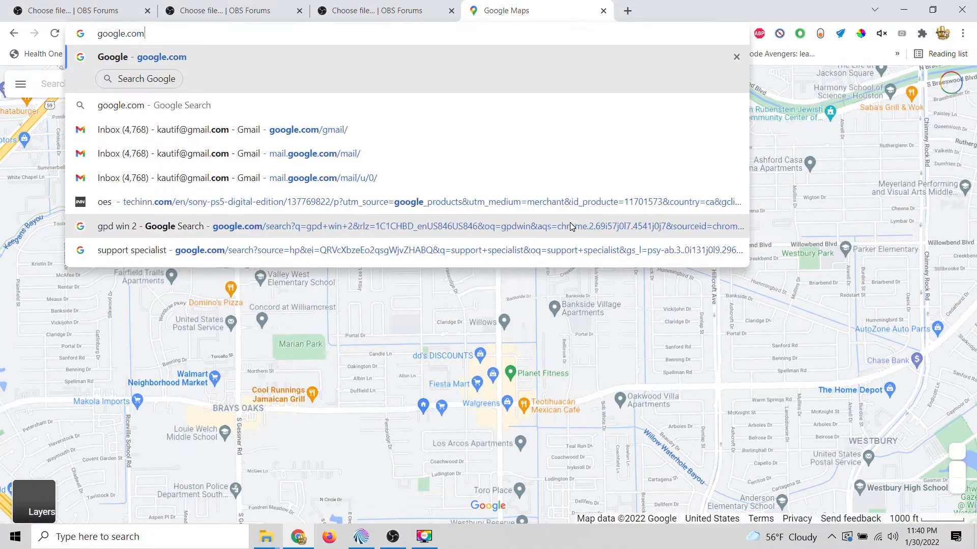
pyautogui.press('Return')
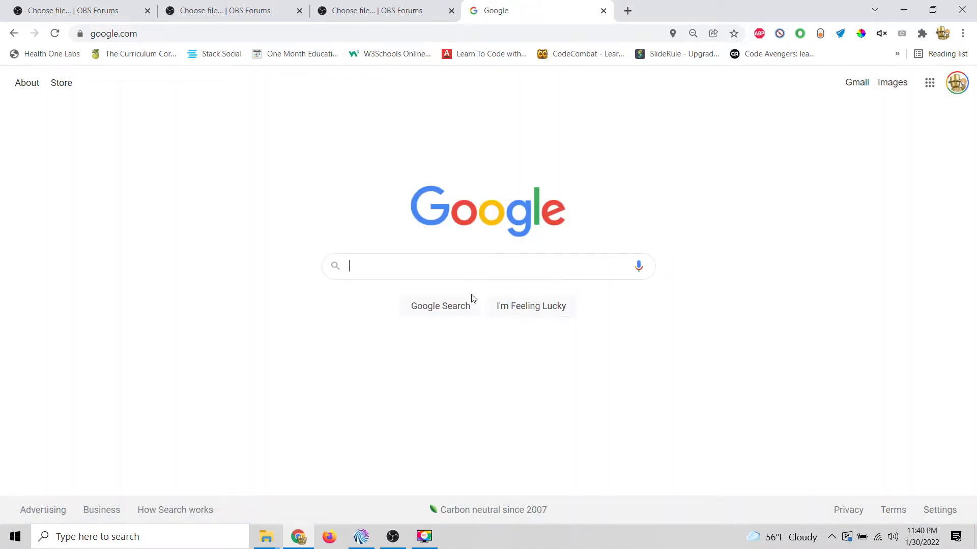
pyautogui.write('obs')
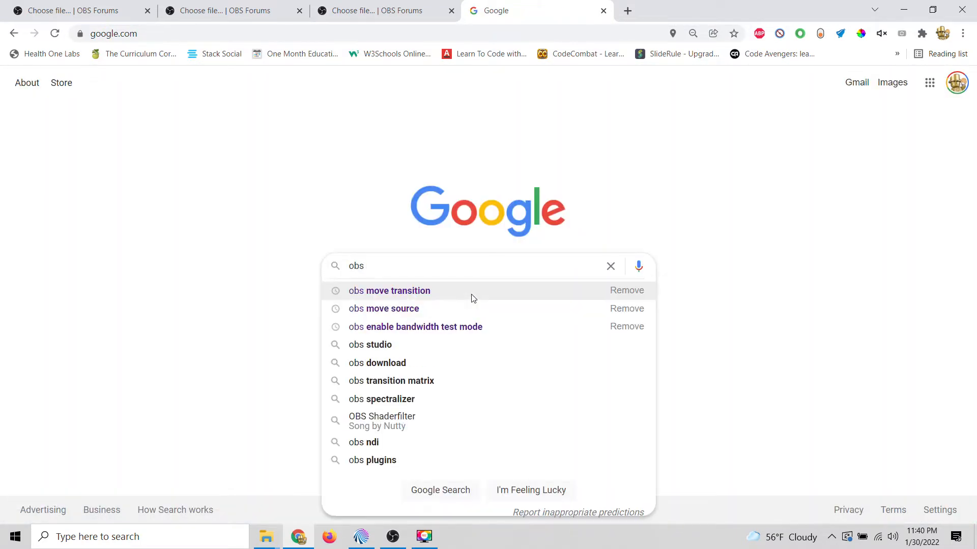
pyautogui.click(465, 295)
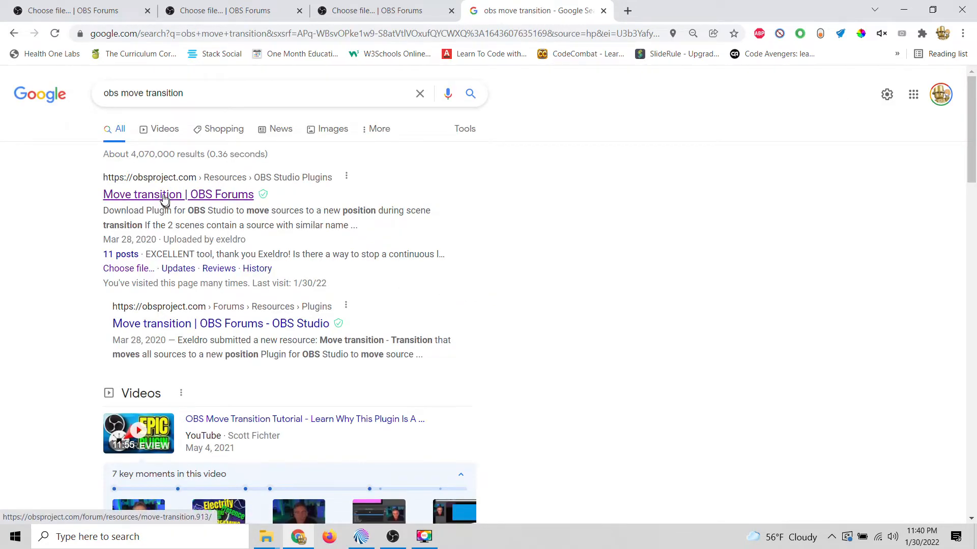
# Step: Open the Move transition resource on OBS Forums, go to its download files and point out move-transition-2.5.6-windows.zip
pyautogui.click(165, 195)
pyautogui.scroll(-1, 354, 242)
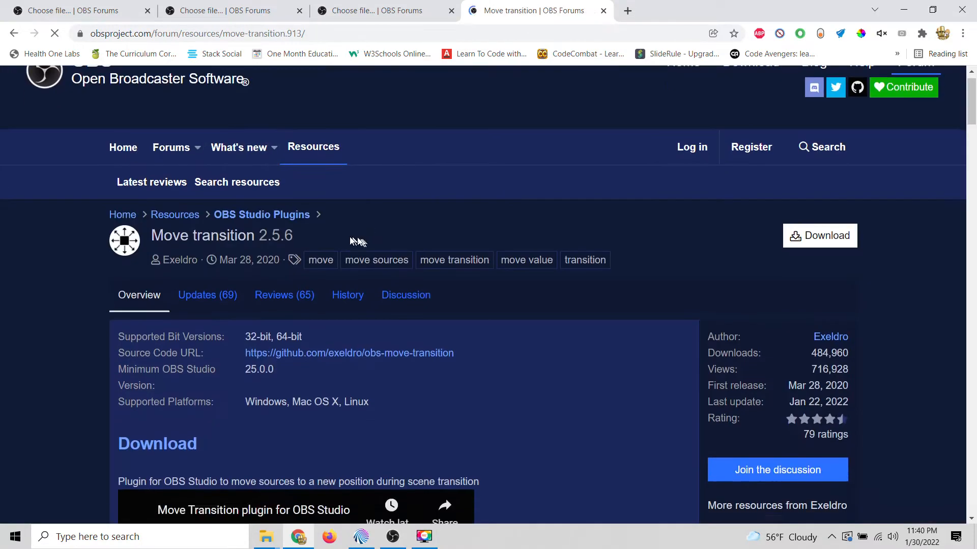
pyautogui.scroll(-7, 354, 241)
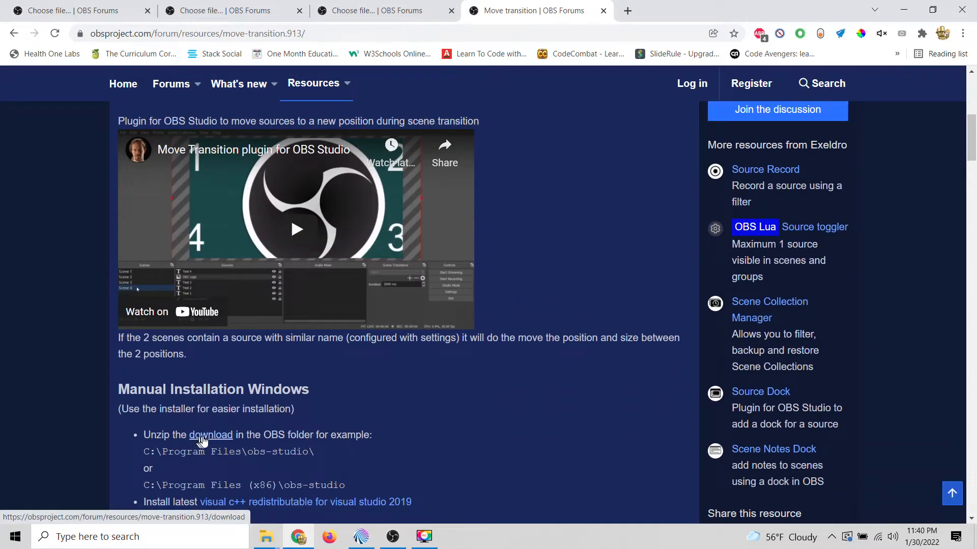
pyautogui.click(202, 437)
pyautogui.scroll(-1, 270, 361)
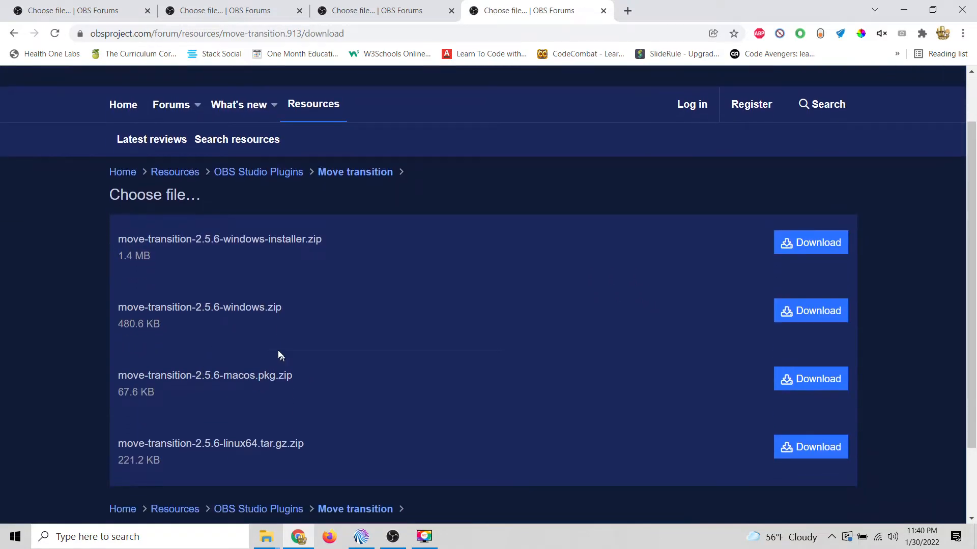
pyautogui.moveTo(122, 308); pyautogui.dragTo(269, 301)
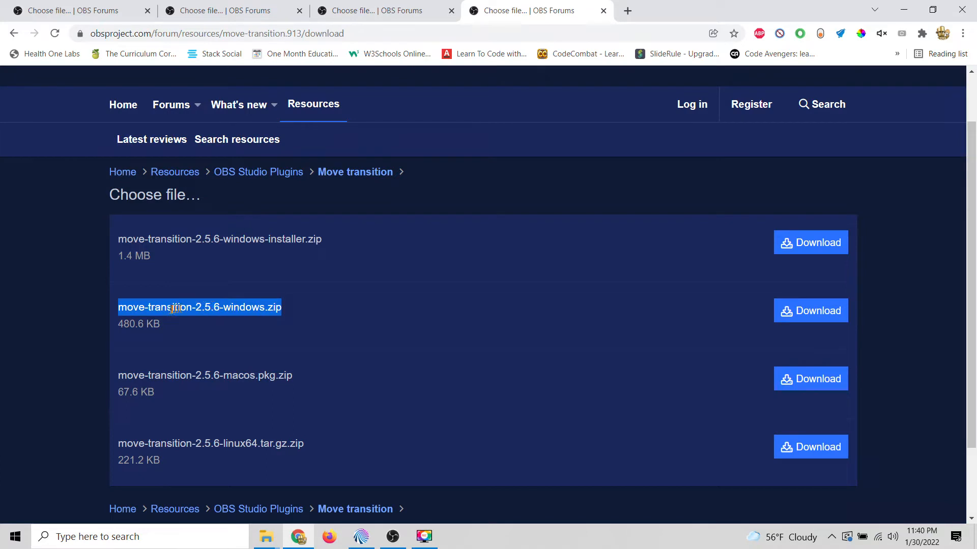
pyautogui.click(214, 310)
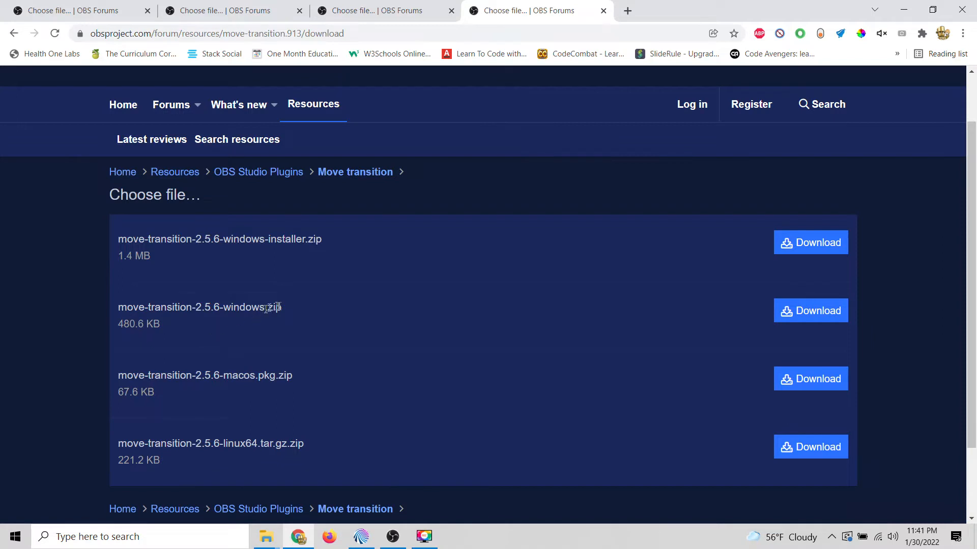
# Step: Switch to the File Explorer window of the move-transition-2.5.0-windows archive and go back to the Downloads folder
pyautogui.hotkey('alt', 'Tab')
pyautogui.hotkey('alt', 'Tab')
pyautogui.hotkey('alt', 'Tab')
pyautogui.hotkey('alt', 'Tab')
pyautogui.hotkey('alt', 'Tab')
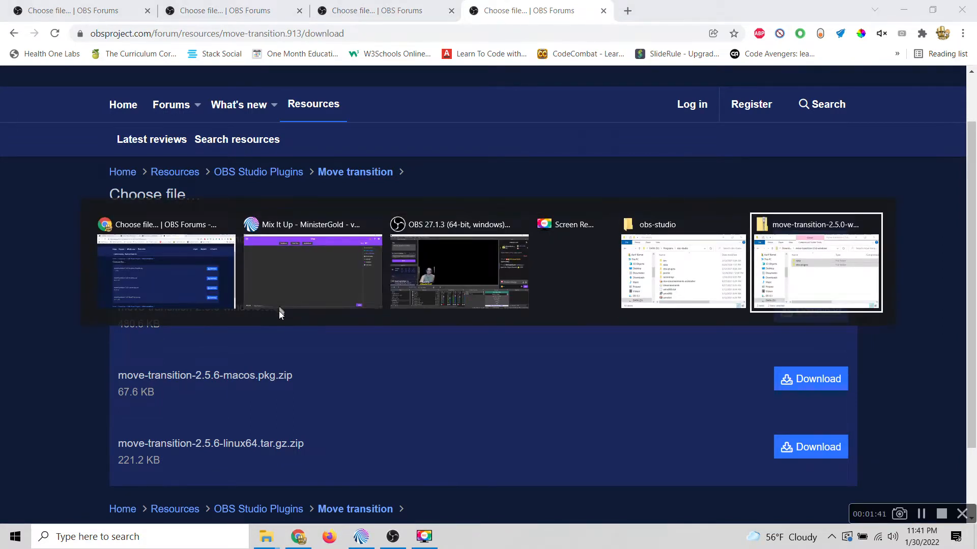
pyautogui.press('BackSpace')
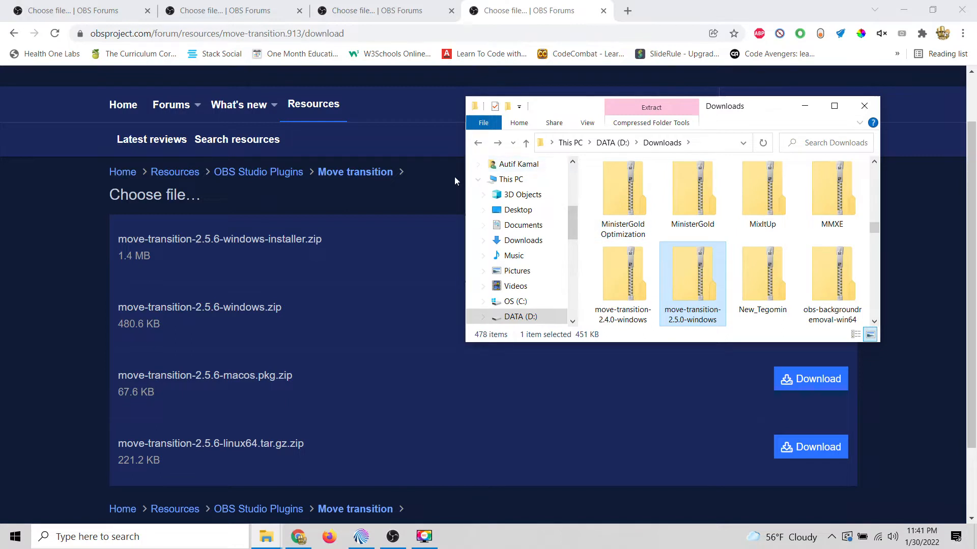
# Step: Bring up the obs-studio folder window beside Downloads and reopen obs-studio from its parent Programs folder
pyautogui.hotkey('alt', 'Tab')
pyautogui.hotkey('alt', 'Tab')
pyautogui.hotkey('alt', 'shift', 'Tab')
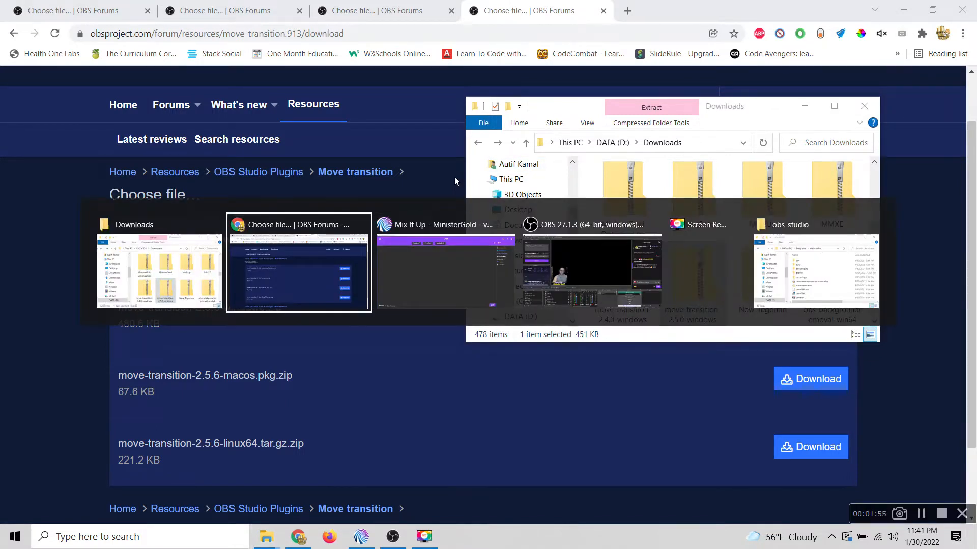
pyautogui.hotkey('alt', 'Tab')
pyautogui.hotkey('alt', 'Tab')
pyautogui.hotkey('alt', 'Tab')
pyautogui.hotkey('alt', 'Tab')
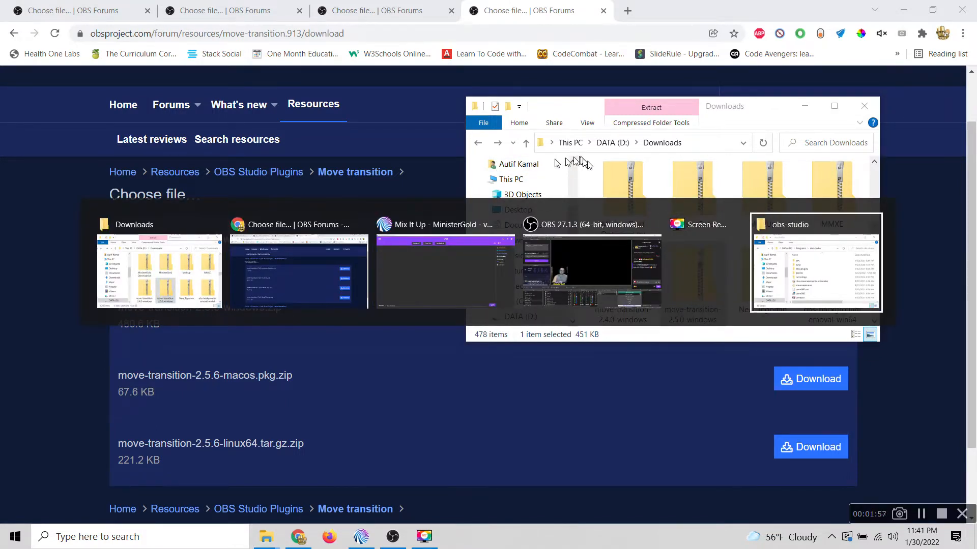
pyautogui.click(775, 266)
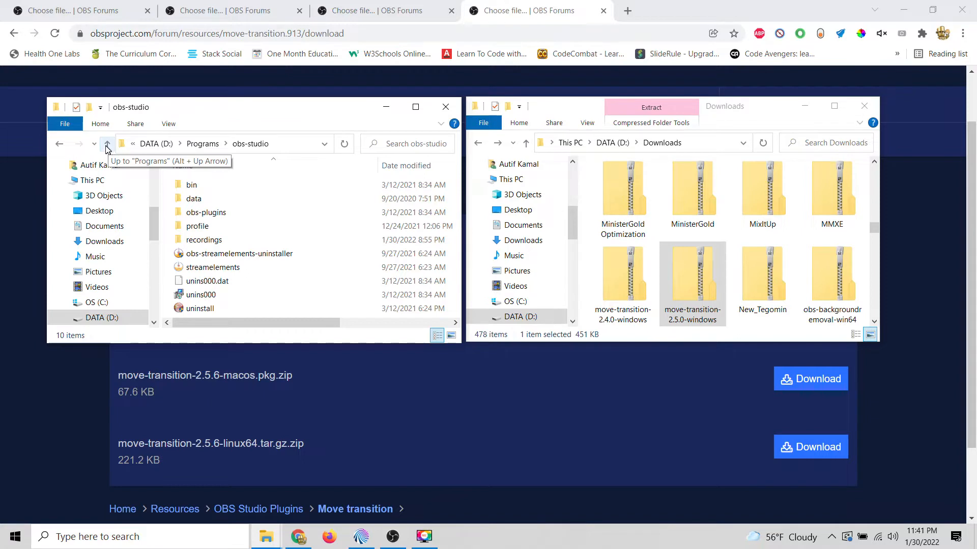
pyautogui.click(107, 148)
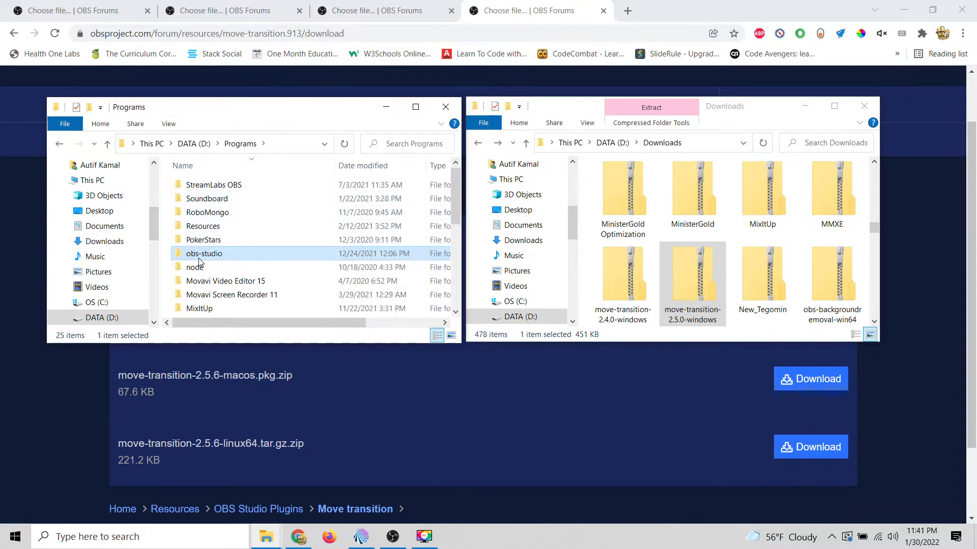
pyautogui.doubleClick(199, 257)
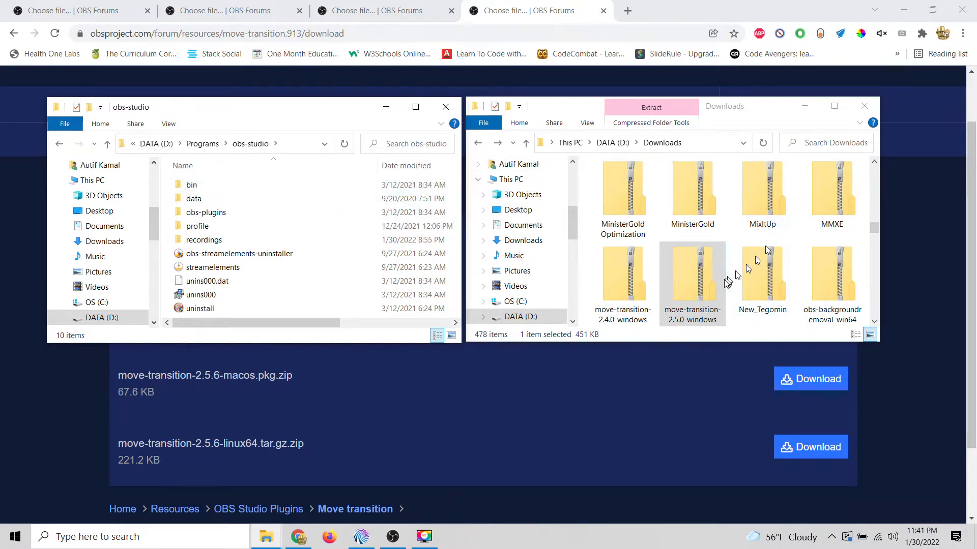
# Step: Open the move-transition-2.5.0-windows archive, copy its data and obs-plugins folders, and return to the obs-studio folder window
pyautogui.doubleClick(687, 294)
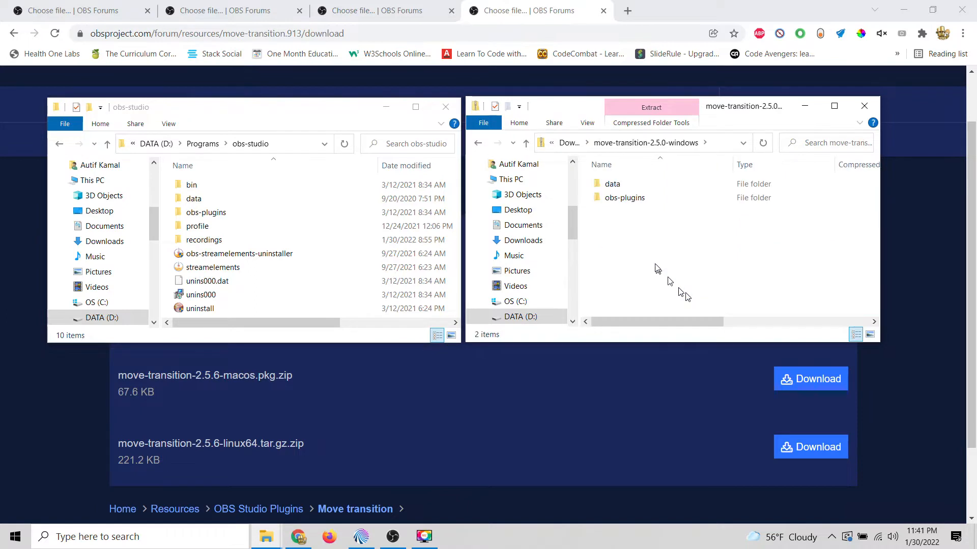
pyautogui.moveTo(621, 248); pyautogui.dragTo(613, 179)
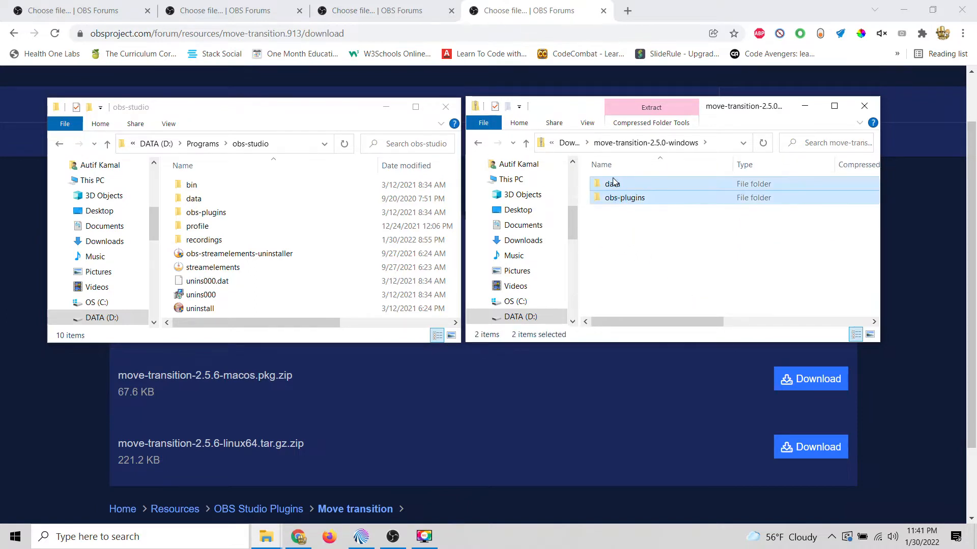
pyautogui.rightClick(618, 197)
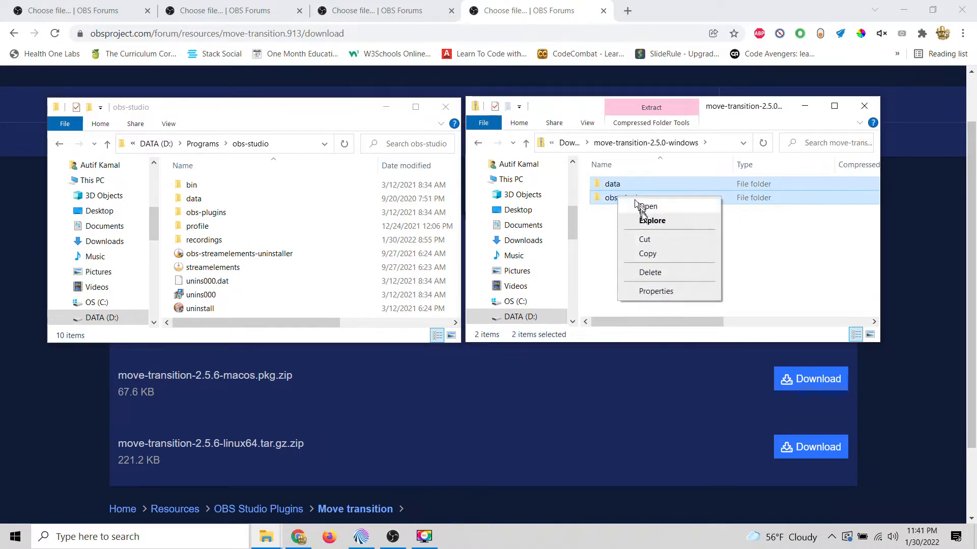
pyautogui.click(645, 253)
pyautogui.click(606, 244)
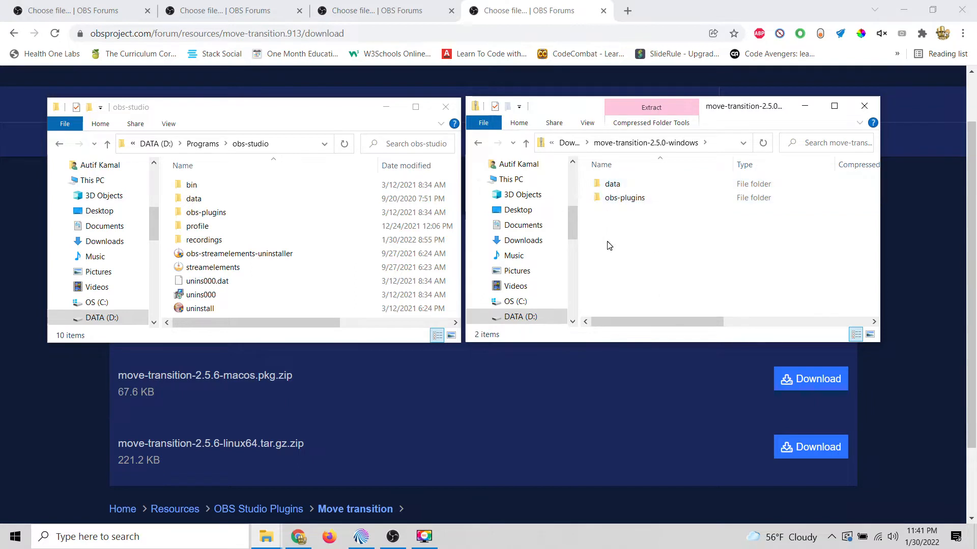
pyautogui.click(269, 228)
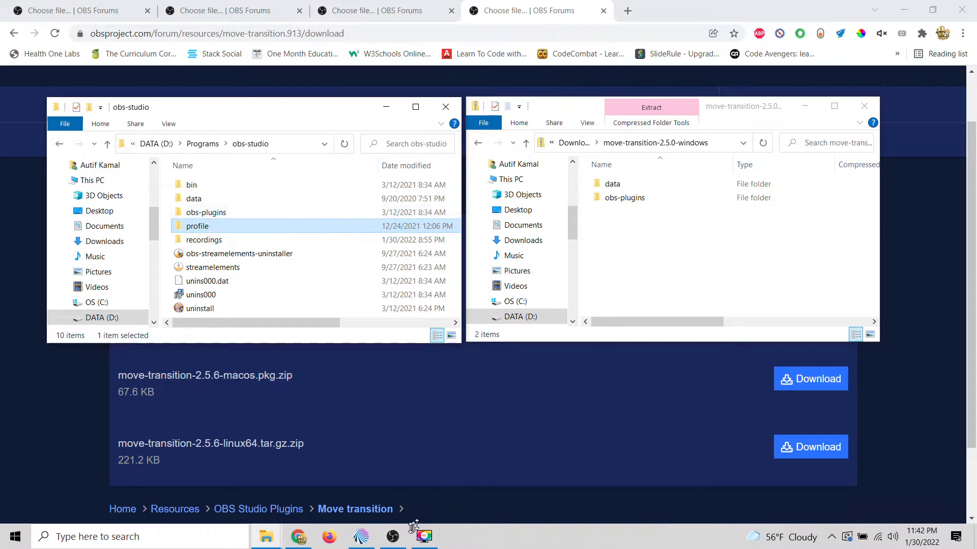
# Step: Switch to OBS and add a Move Source filter named "Spin Test" to the New Main scene
pyautogui.click(398, 538)
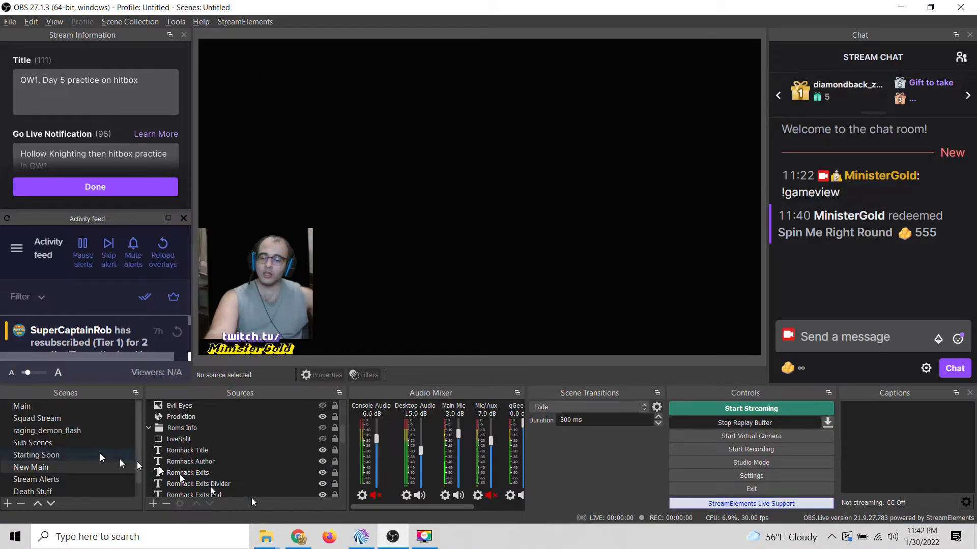
pyautogui.rightClick(47, 470)
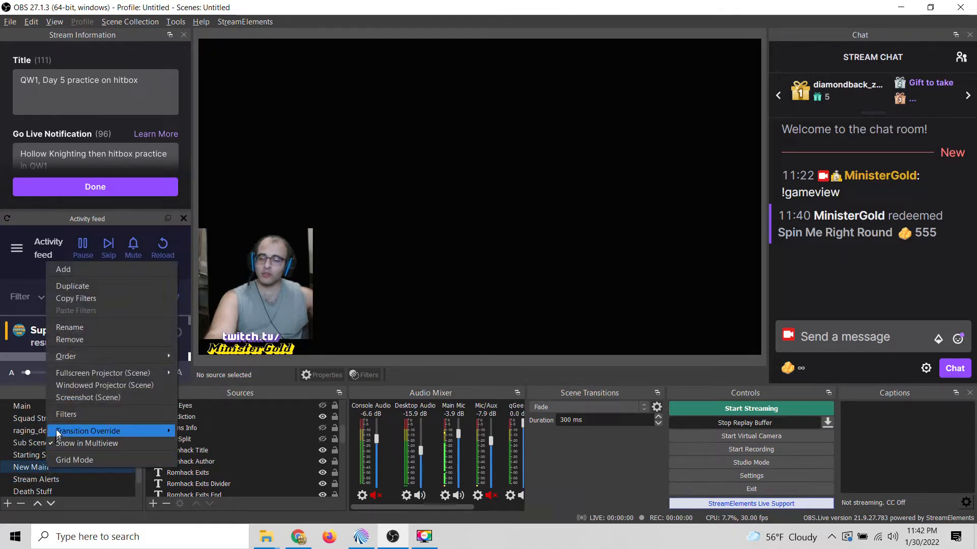
pyautogui.click(57, 415)
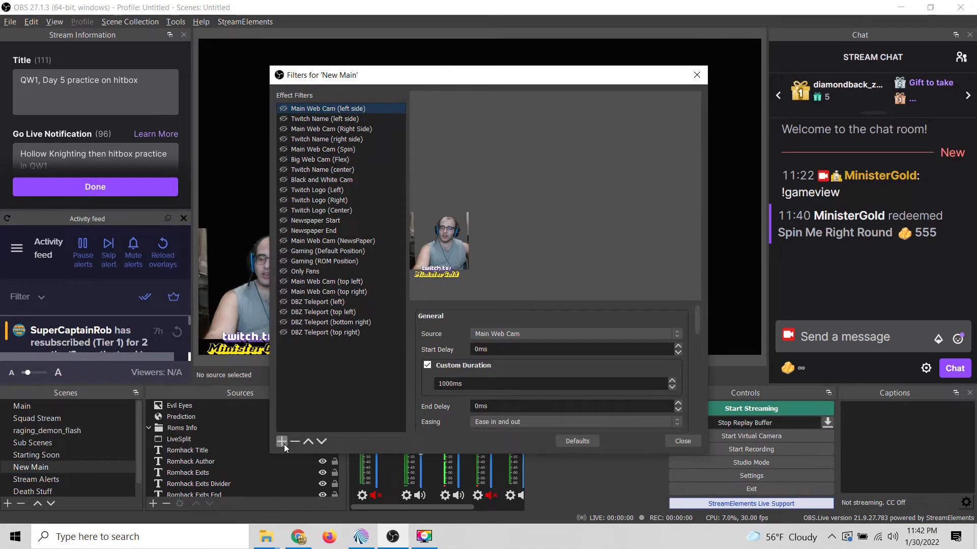
pyautogui.click(282, 442)
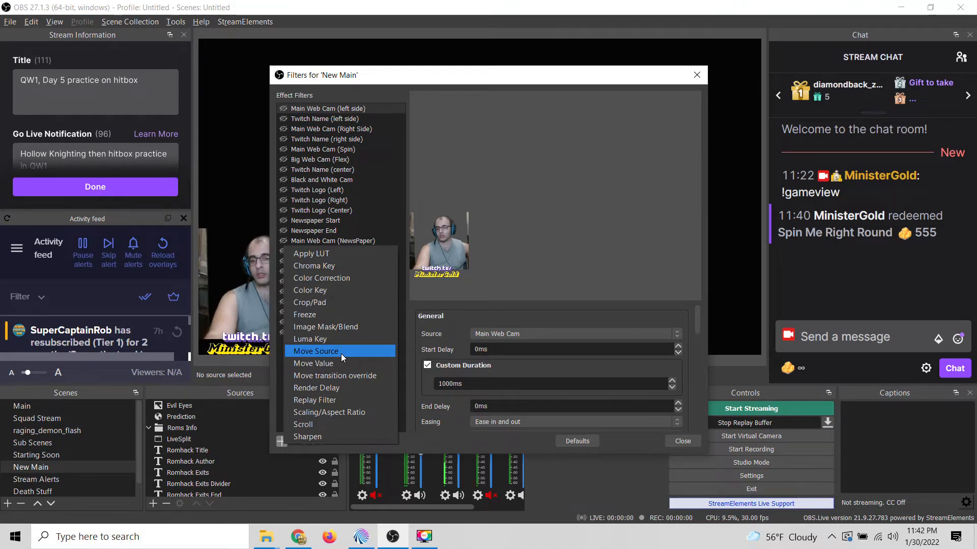
pyautogui.click(341, 353)
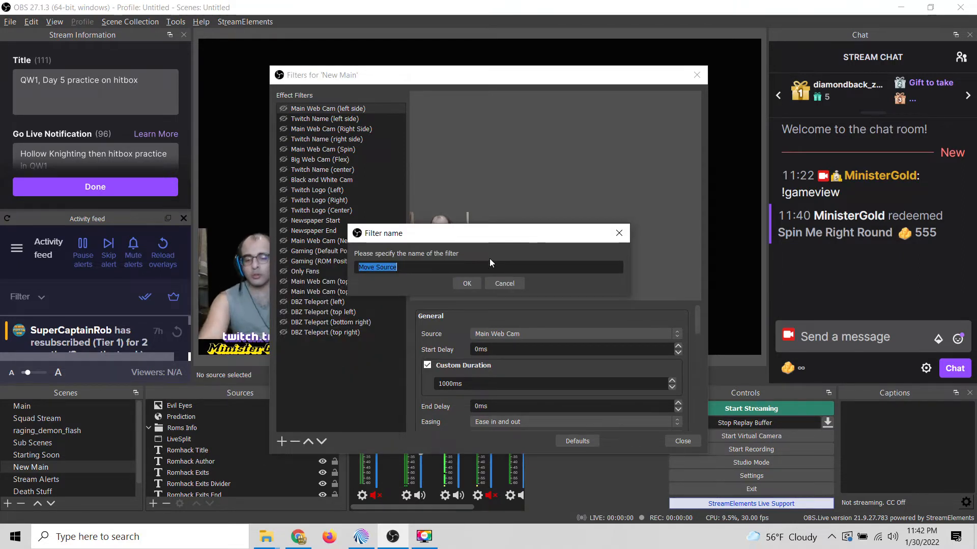
pyautogui.write('Spin Test')
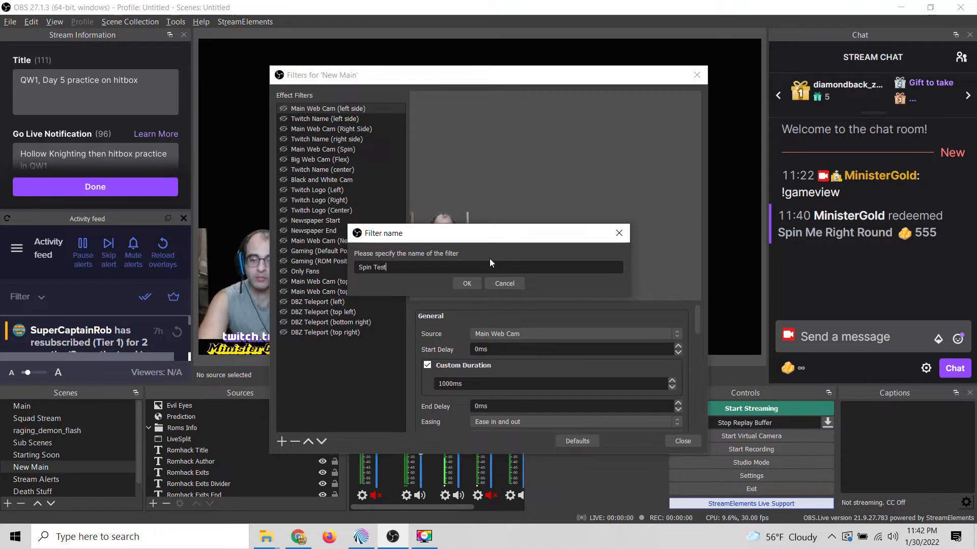
pyautogui.click(466, 284)
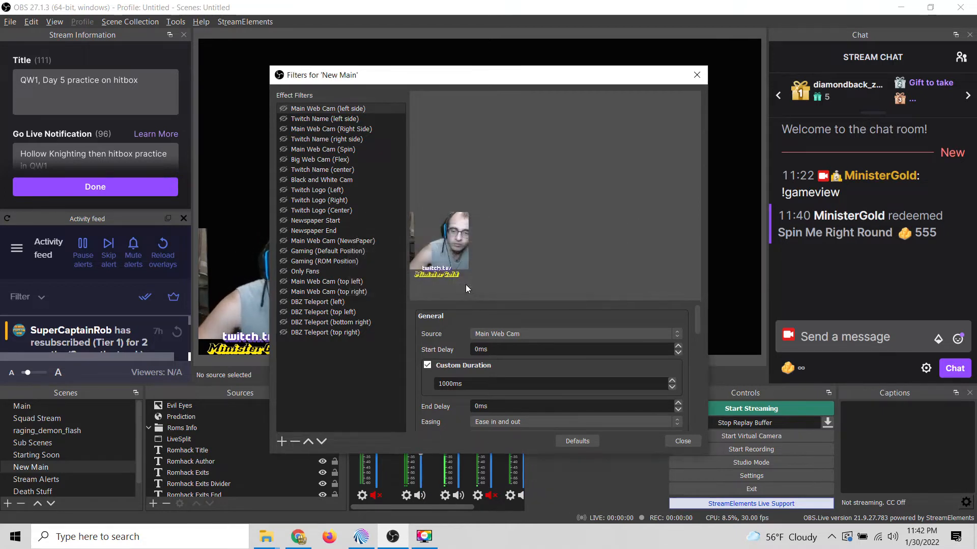
# Step: Set the Spin Test filter's source to Main Web Cam and its custom duration to 1500 ms
pyautogui.click(492, 334)
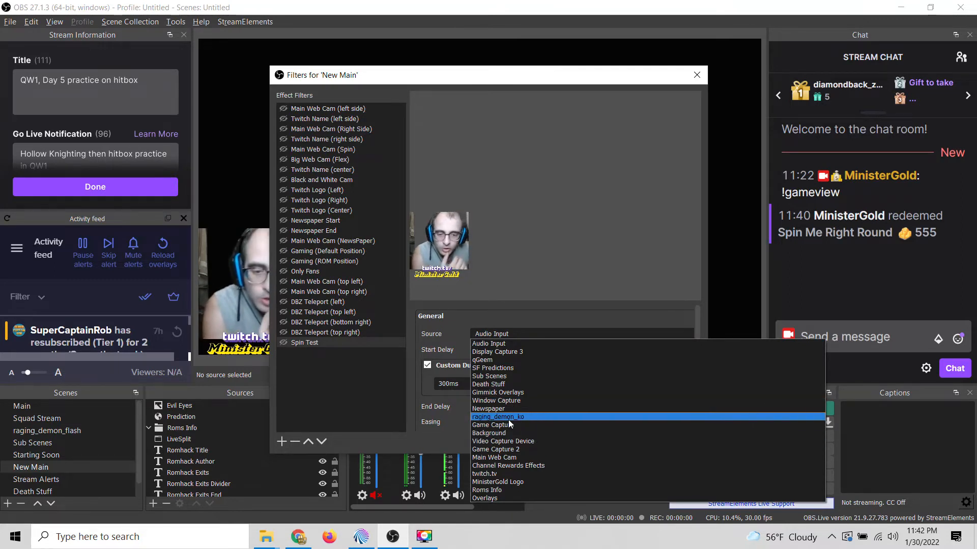
pyautogui.click(518, 458)
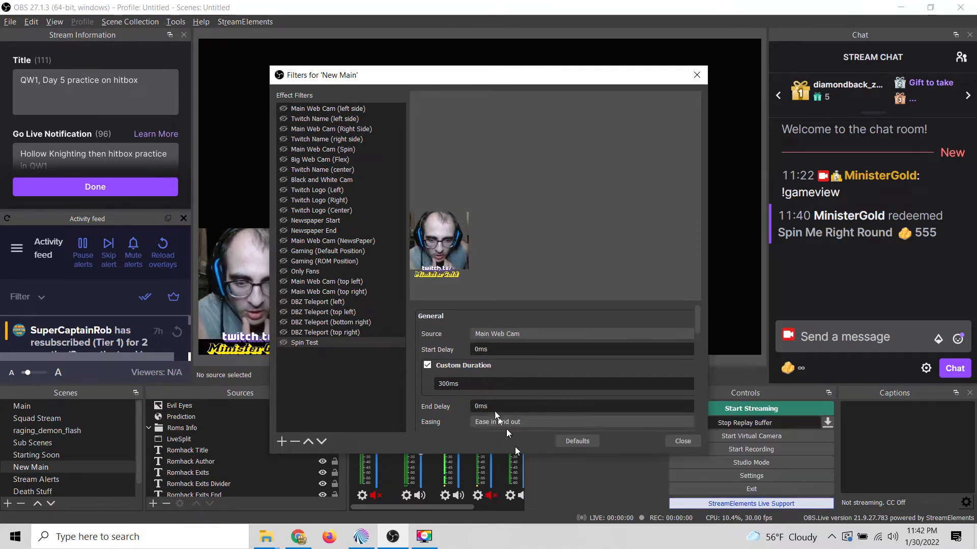
pyautogui.scroll(-2, 453, 346)
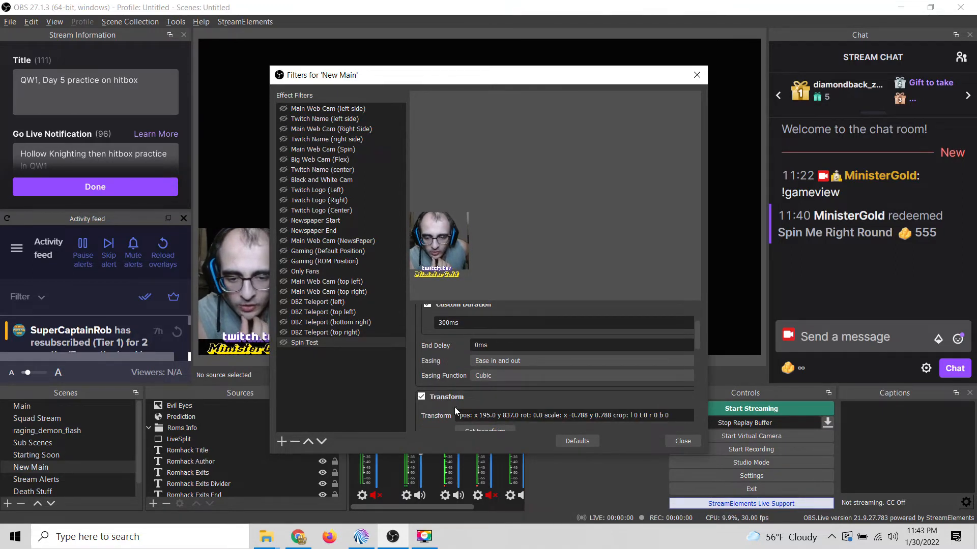
pyautogui.scroll(-1, 453, 406)
pyautogui.scroll(1, 451, 337)
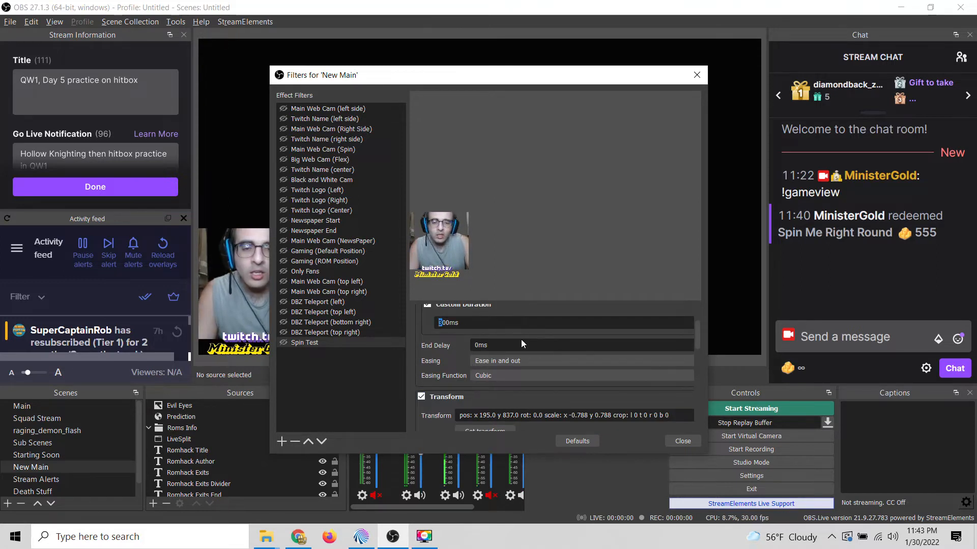
pyautogui.write('15')
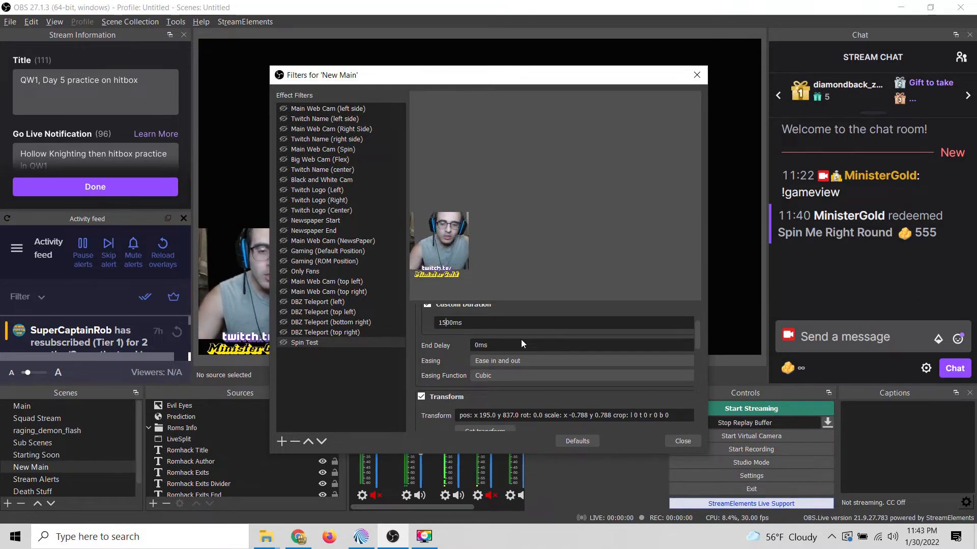
# Step: Try getting the webcam's transform into the filter at an enlarged size, and get it again at the original size
pyautogui.moveTo(515, 76); pyautogui.dragTo(516, 50)
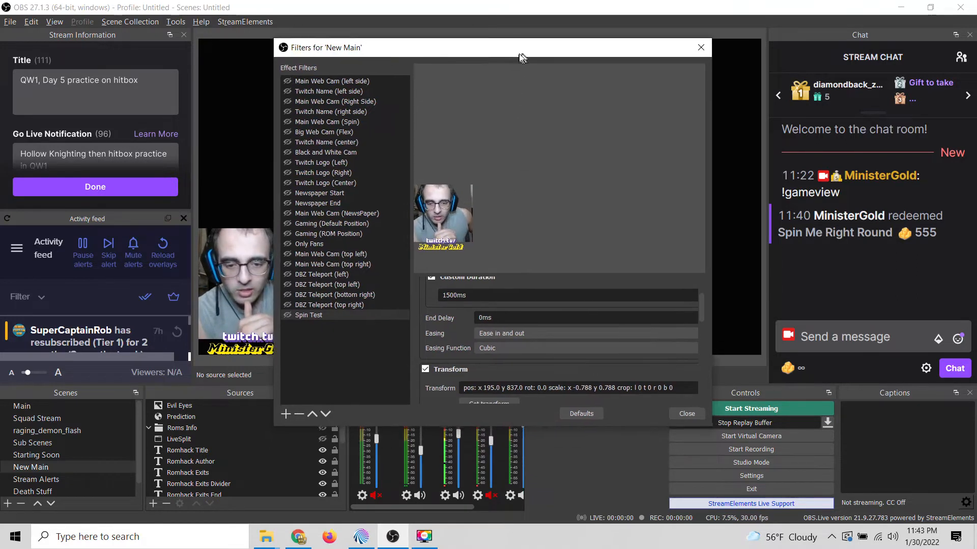
pyautogui.scroll(-1, 432, 389)
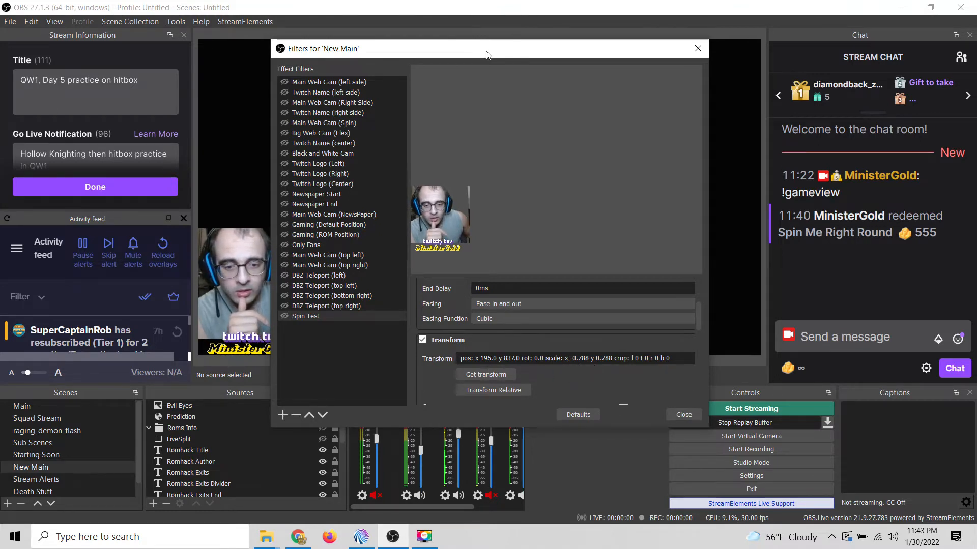
pyautogui.moveTo(487, 53); pyautogui.dragTo(623, 54)
pyautogui.click(270, 283)
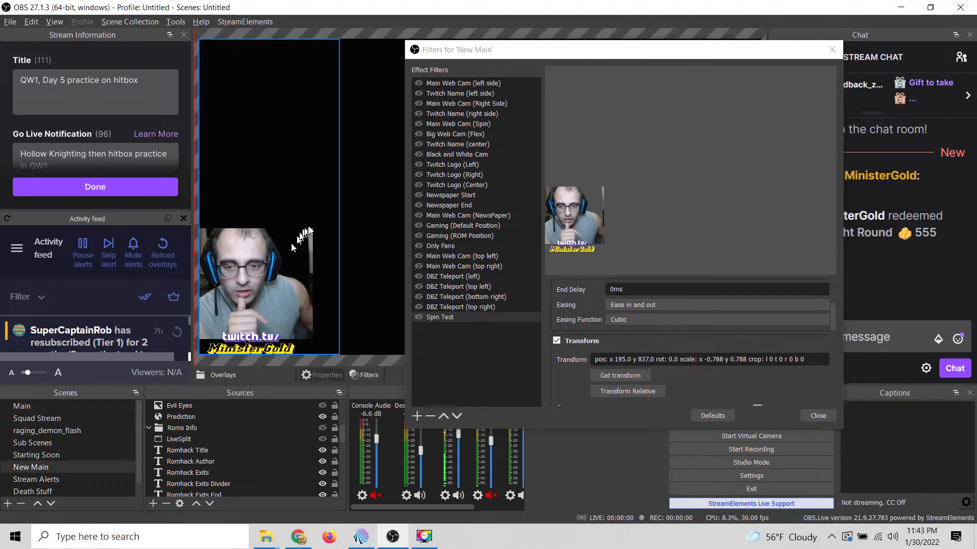
pyautogui.moveTo(314, 229); pyautogui.dragTo(660, 74)
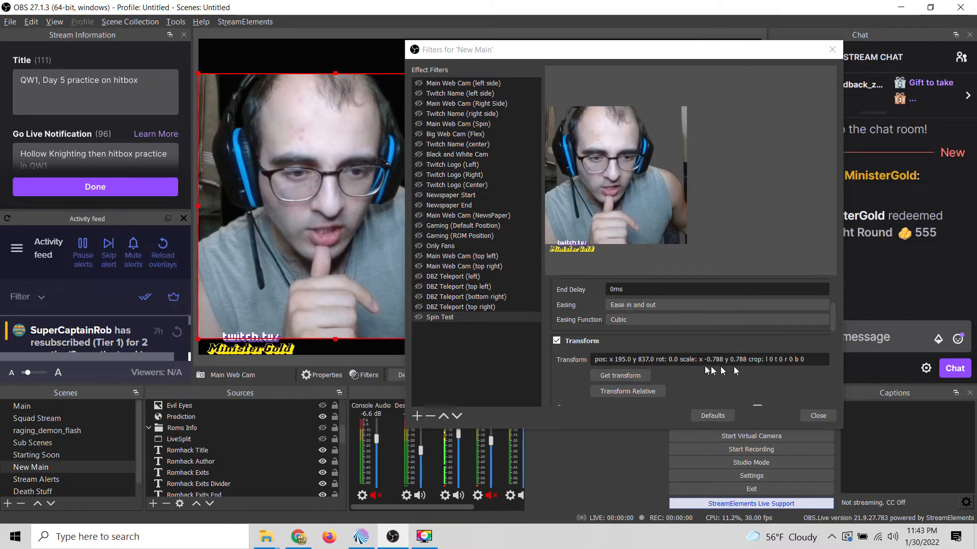
pyautogui.click(639, 375)
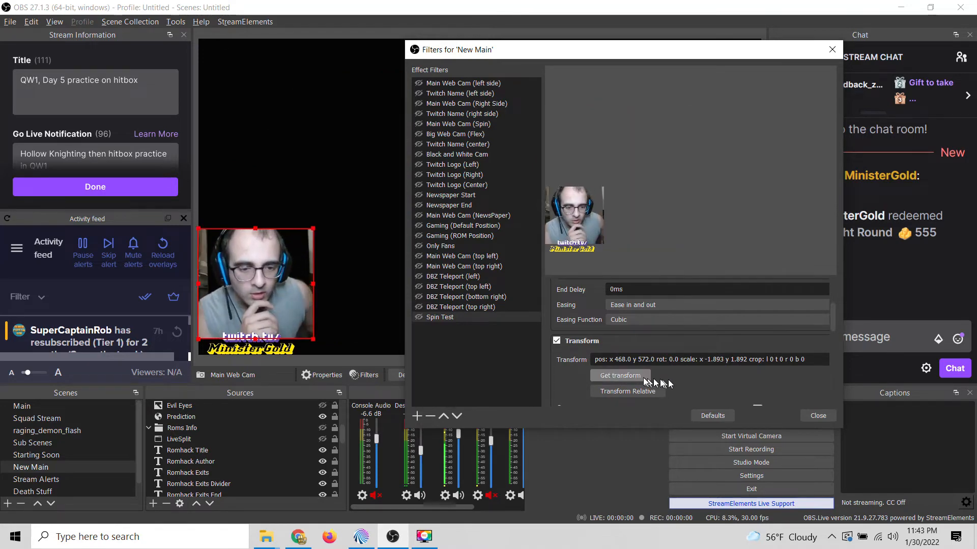
pyautogui.click(634, 377)
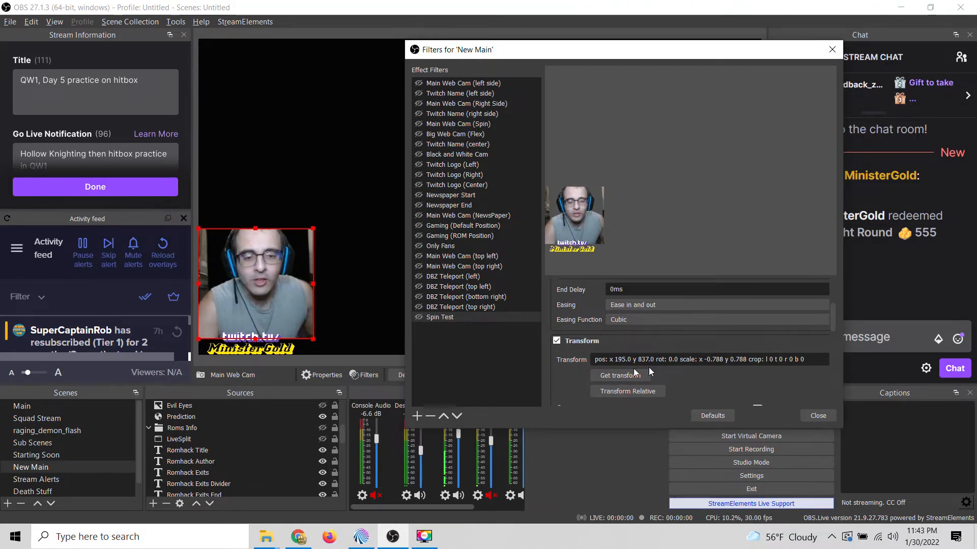
# Step: Move the webcam to the lower-right corner of the canvas and return to the Spin Test transform settings
pyautogui.moveTo(618, 55); pyautogui.dragTo(300, 398)
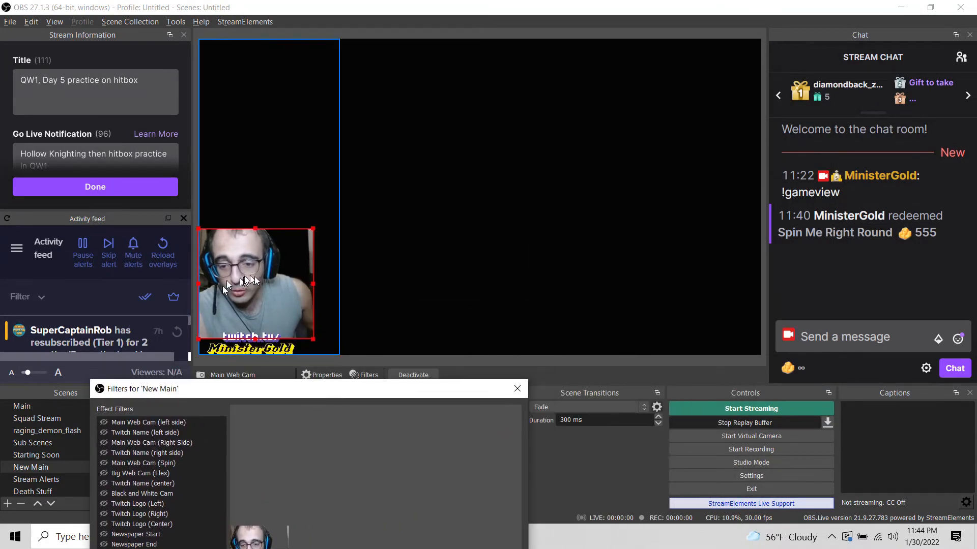
pyautogui.moveTo(255, 282); pyautogui.dragTo(701, 281)
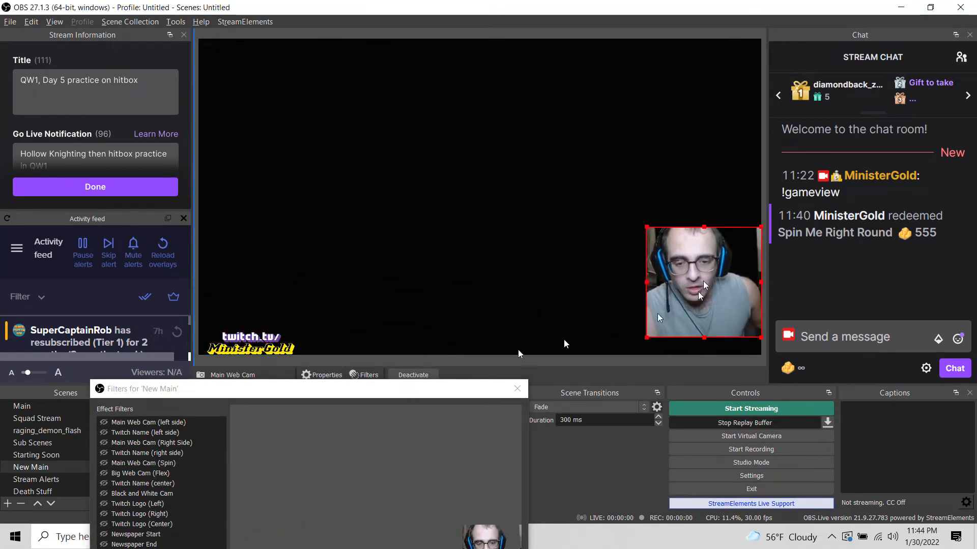
pyautogui.moveTo(417, 392); pyautogui.dragTo(469, 64)
pyautogui.scroll(-3, 315, 315)
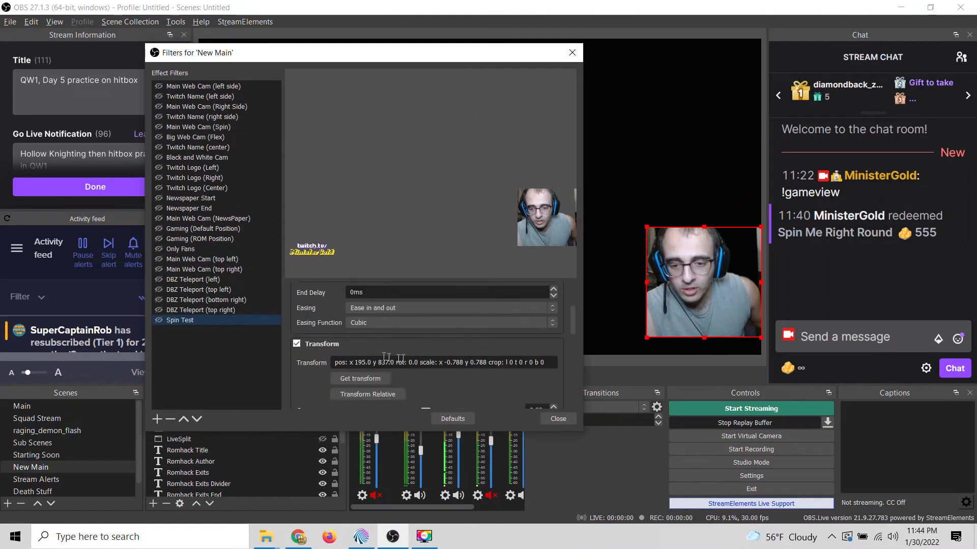
# Step: Try a rotation of 1080 in the Spin Test transform and reset it to 0
pyautogui.hotkey('shift', 'Right')
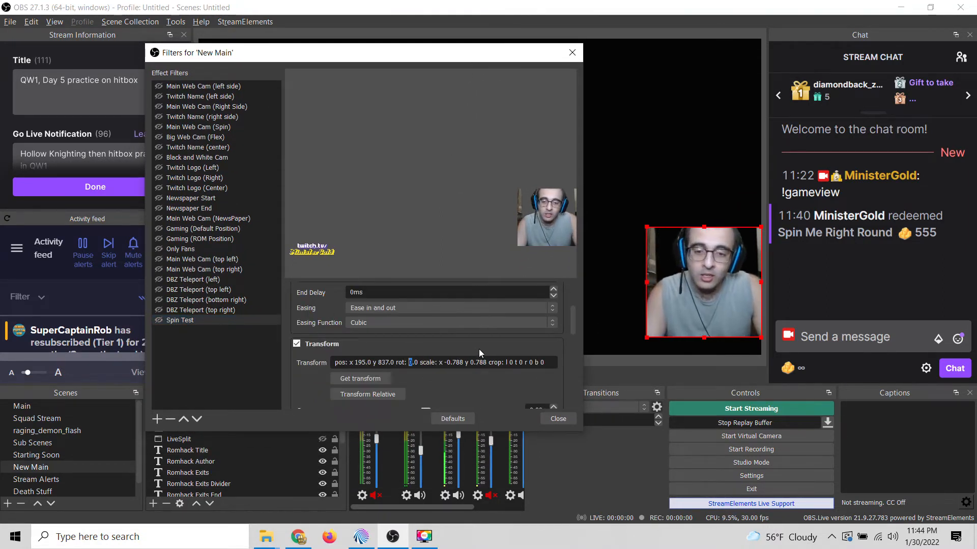
pyautogui.write('1080')
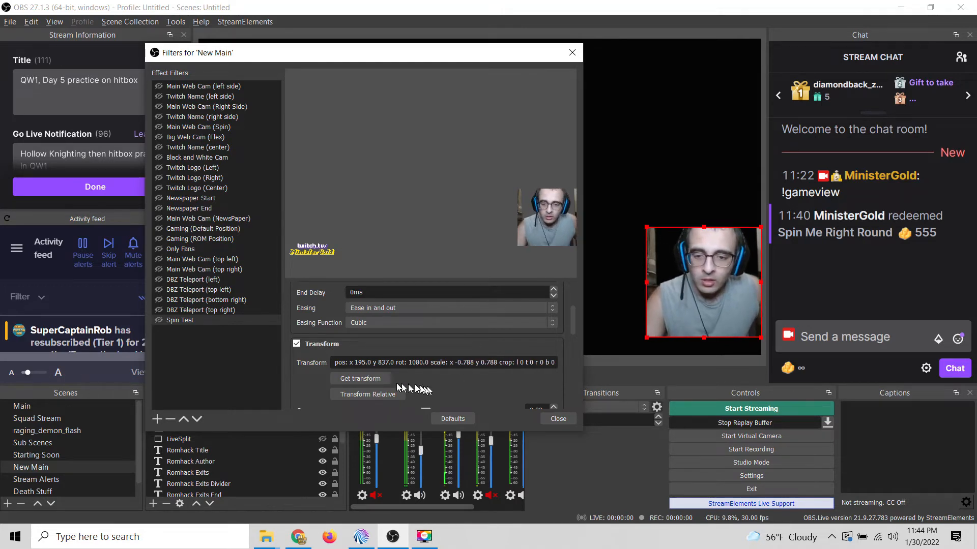
pyautogui.press('BackSpace')
pyautogui.press('BackSpace')
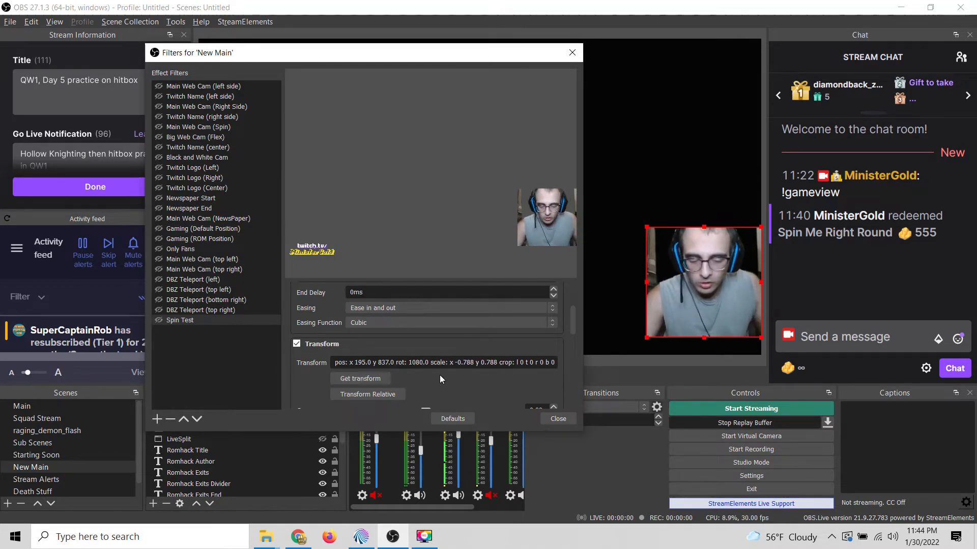
pyautogui.press('BackSpace')
pyautogui.press('BackSpace')
pyautogui.write('0')
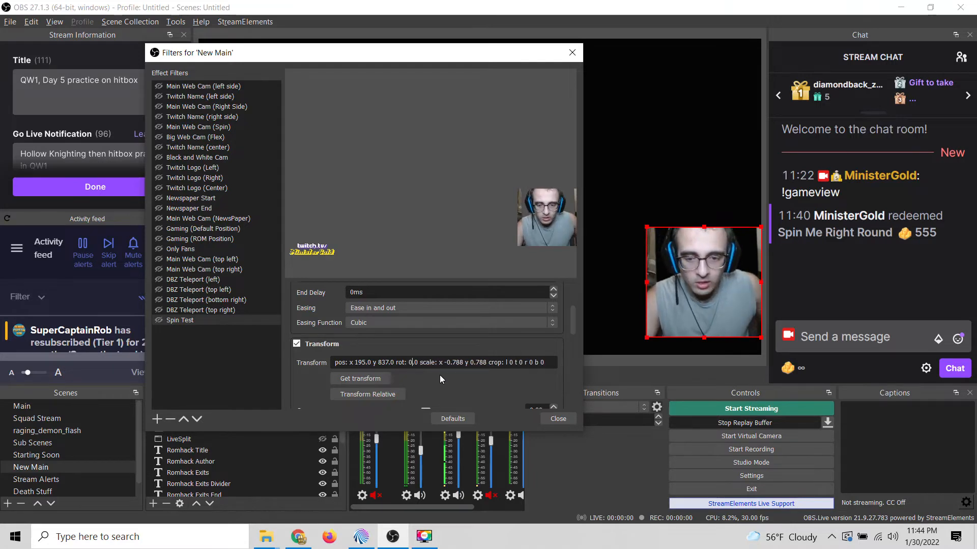
# Step: Get the webcam's current transform into the Spin Test filter and set its rotation to 1080
pyautogui.click(382, 377)
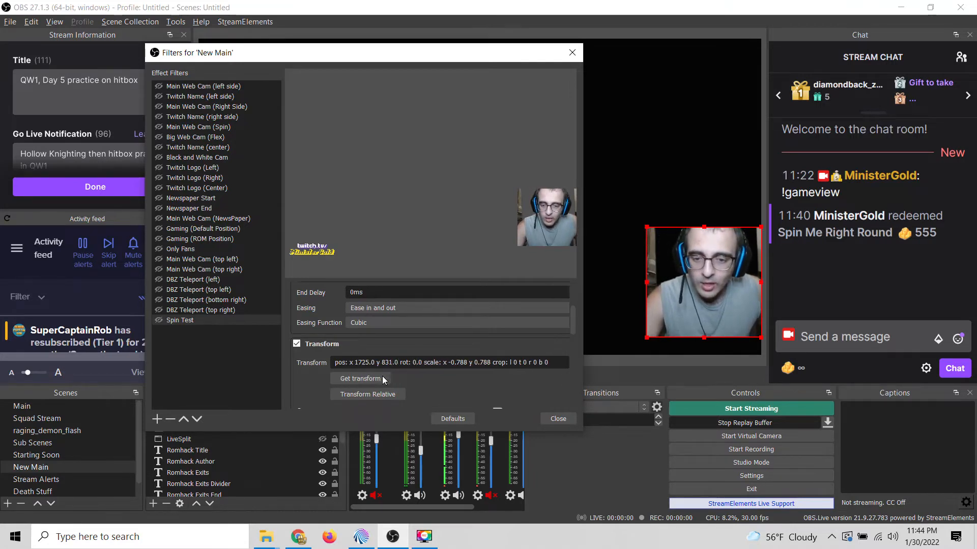
pyautogui.moveTo(416, 362); pyautogui.dragTo(412, 362)
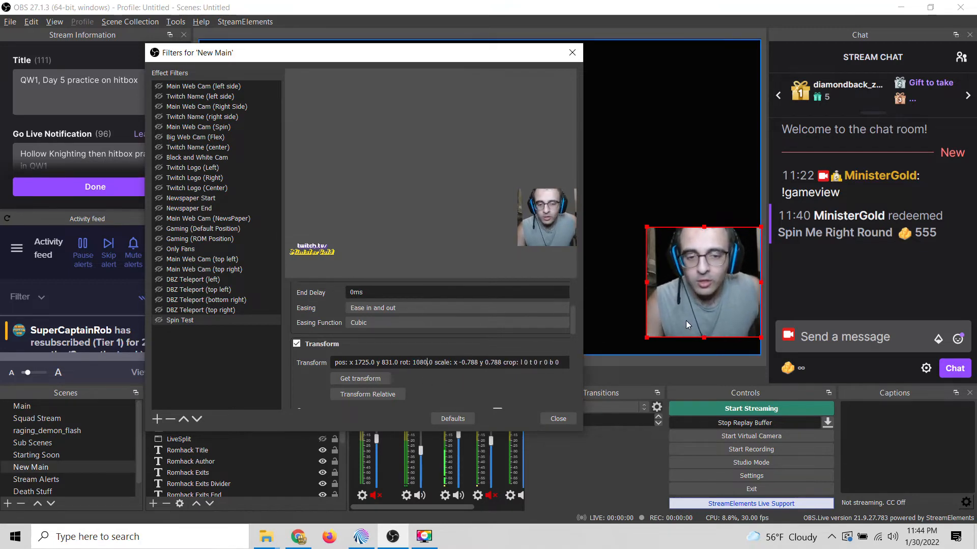
# Step: Move the webcam back to the lower-left corner of the canvas and run the Spin Test filter with the preview uncovered
pyautogui.moveTo(447, 60); pyautogui.dragTo(584, 397)
pyautogui.moveTo(694, 288); pyautogui.dragTo(249, 277)
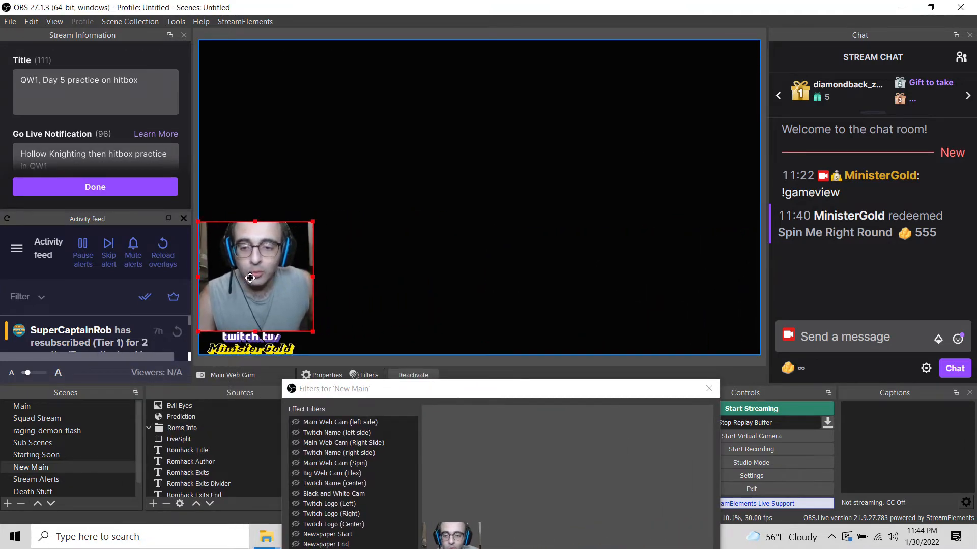
pyautogui.moveTo(407, 394); pyautogui.dragTo(458, 103)
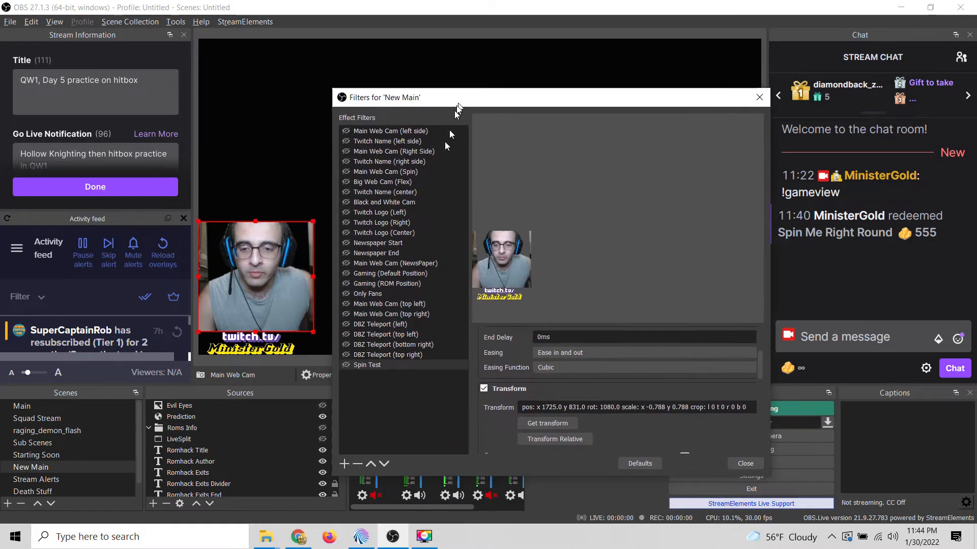
pyautogui.moveTo(522, 102); pyautogui.dragTo(976, 100)
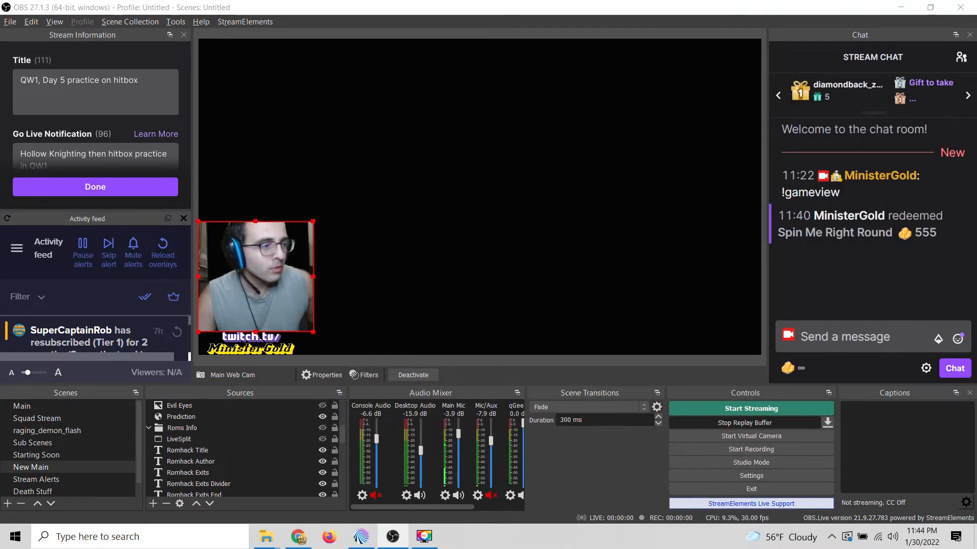
pyautogui.moveTo(976, 104); pyautogui.dragTo(942, 108)
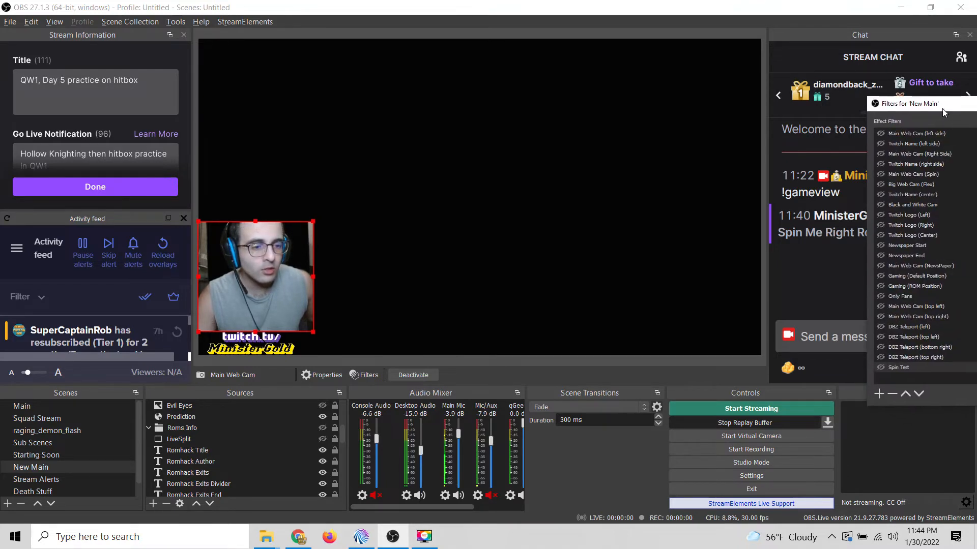
pyautogui.click(880, 367)
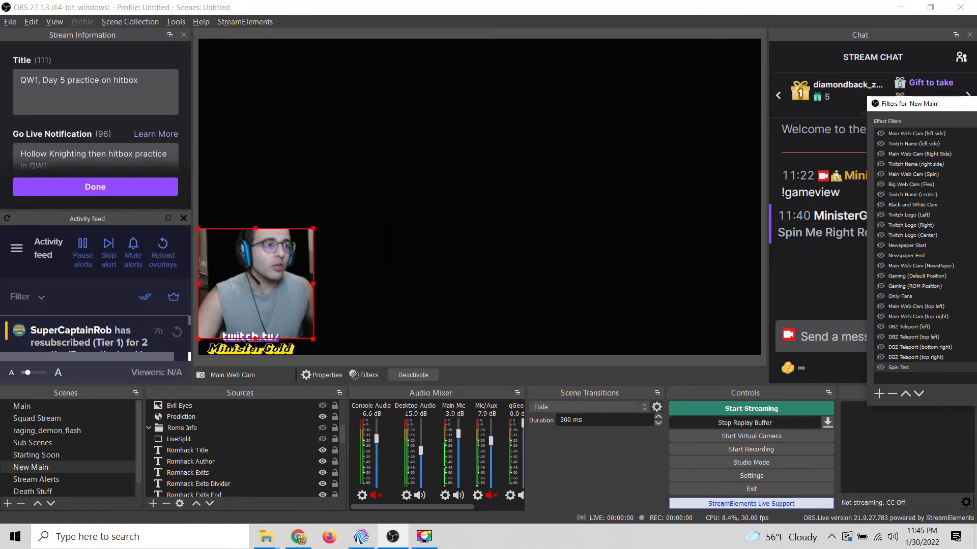
# Step: Bring the filter settings back into view and check the Main Web Cam (left side) and Spin Test filters
pyautogui.moveTo(967, 103); pyautogui.dragTo(639, 74)
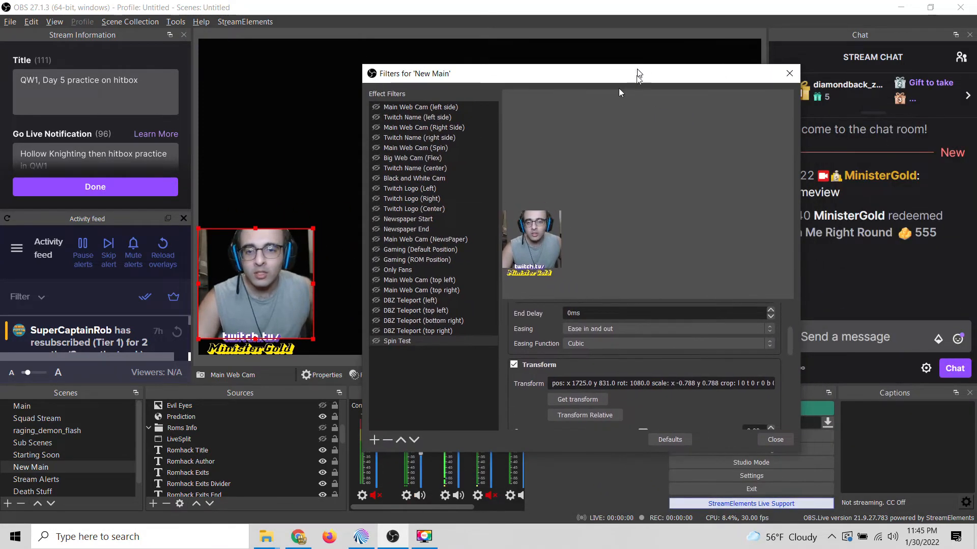
pyautogui.click(424, 107)
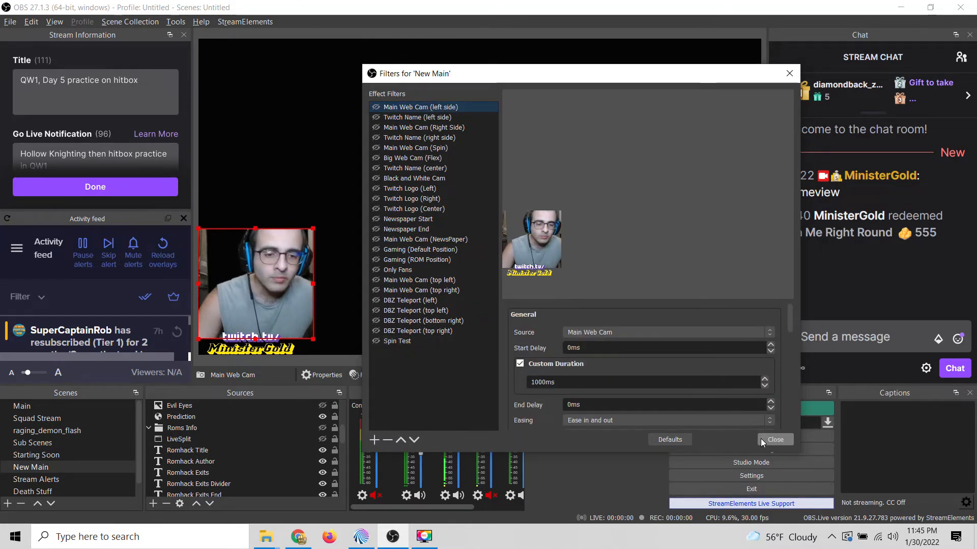
pyautogui.rightClick(401, 344)
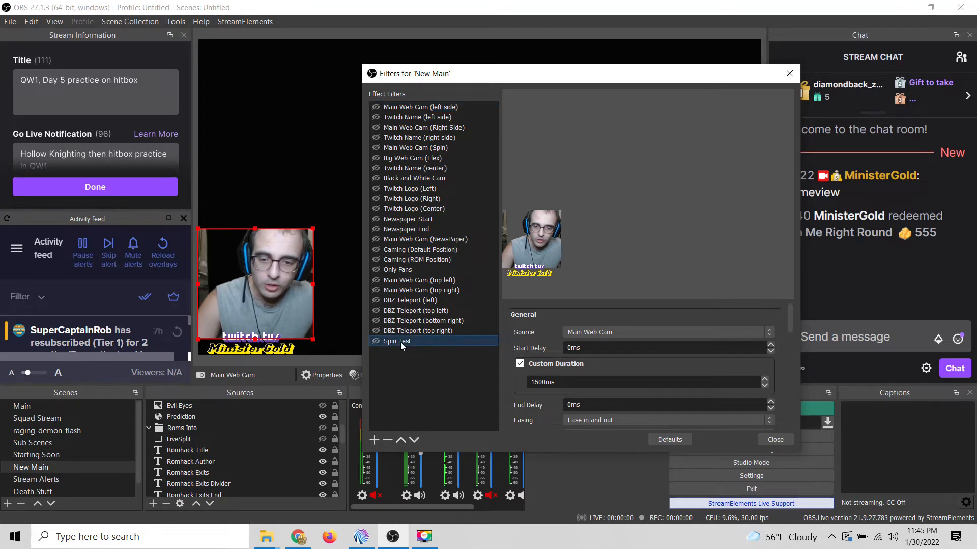
# Step: Delete the Spin Test filter from the New Main scene and move the filters window clear of the webcam preview
pyautogui.click(442, 396)
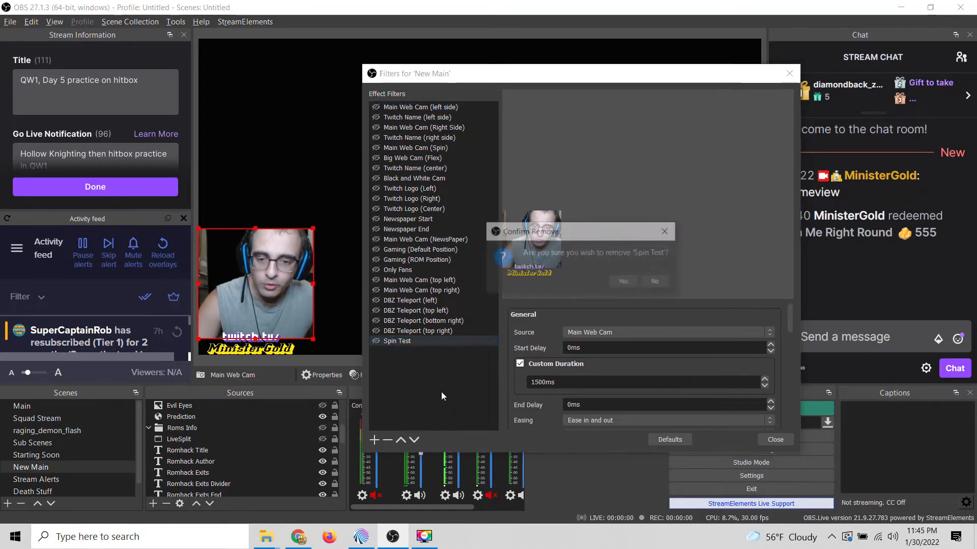
pyautogui.click(623, 281)
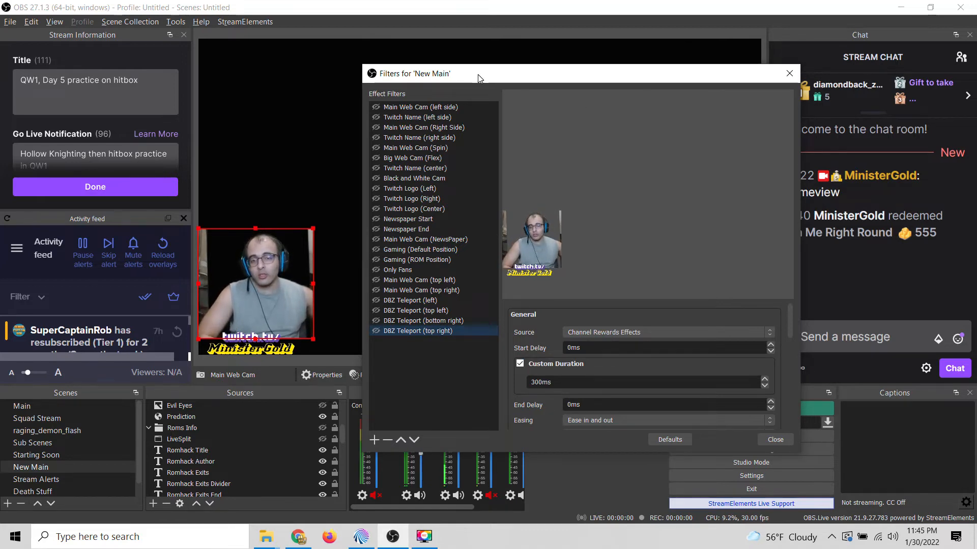
pyautogui.moveTo(478, 77); pyautogui.dragTo(536, 74)
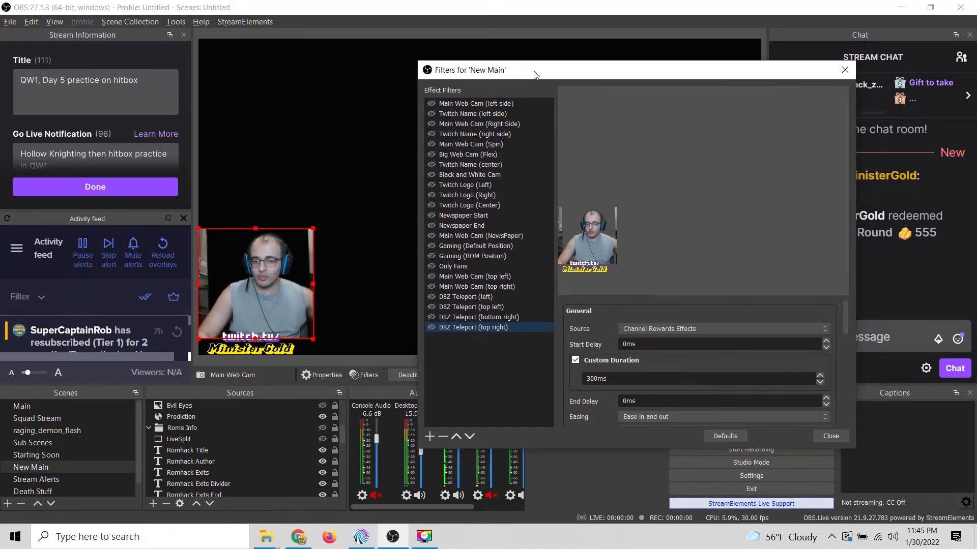
# Step: Switch to Mix It Up and open its Channel Points page
pyautogui.hotkey('alt', 'Tab')
pyautogui.hotkey('alt', 'Tab')
pyautogui.hotkey('alt', 'Tab')
pyautogui.hotkey('alt', 'Tab')
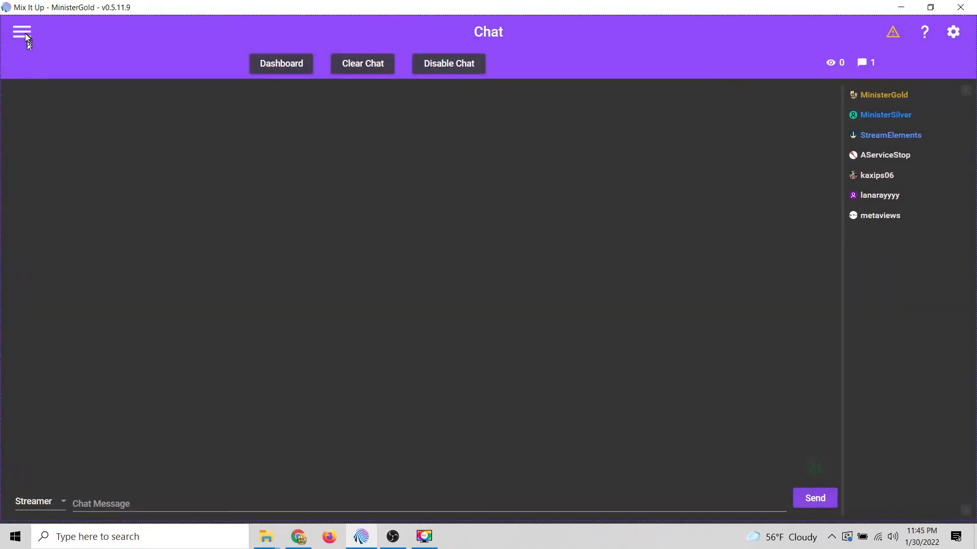
pyautogui.click(25, 34)
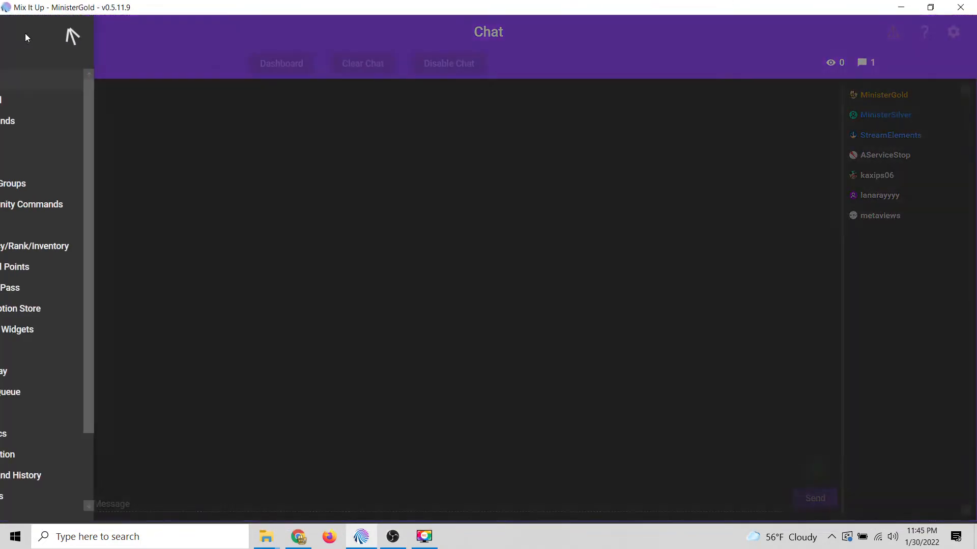
pyautogui.click(60, 266)
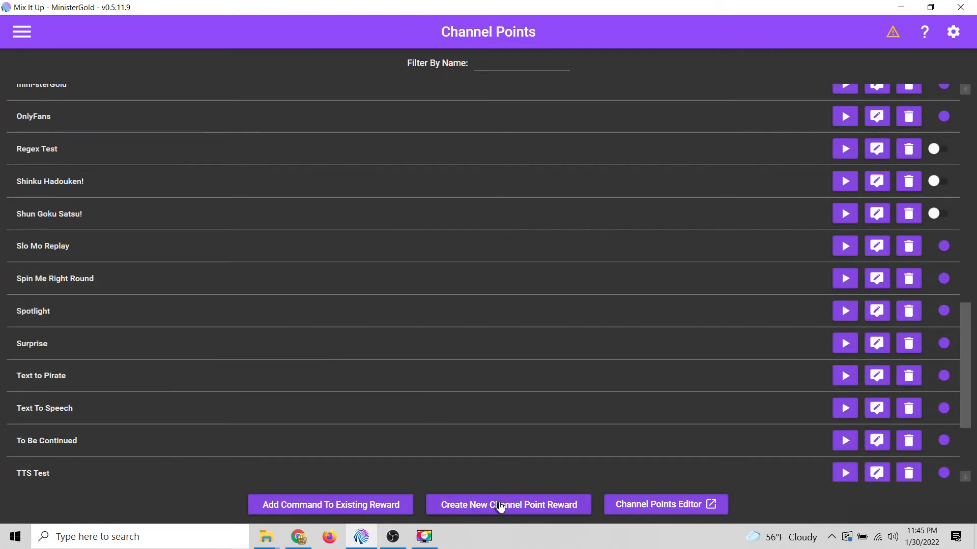
# Step: Open the Spin Me Right Round reward's command for editing and expand its Spin action
pyautogui.scroll(-3, 457, 370)
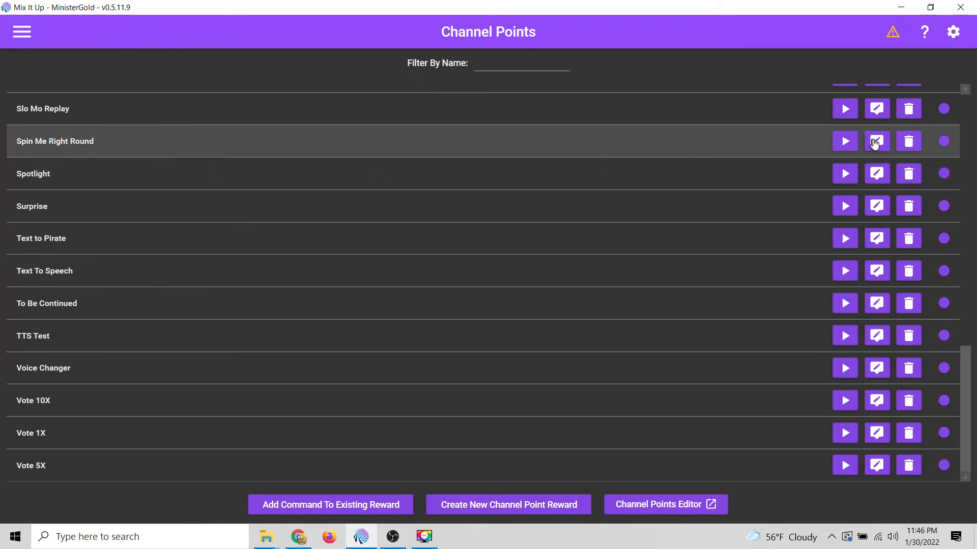
pyautogui.click(875, 142)
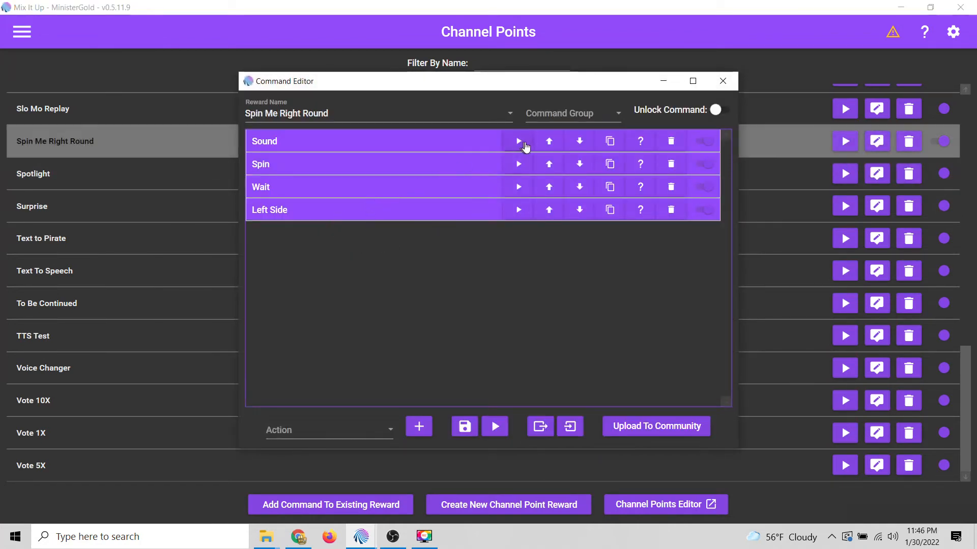
pyautogui.click(308, 169)
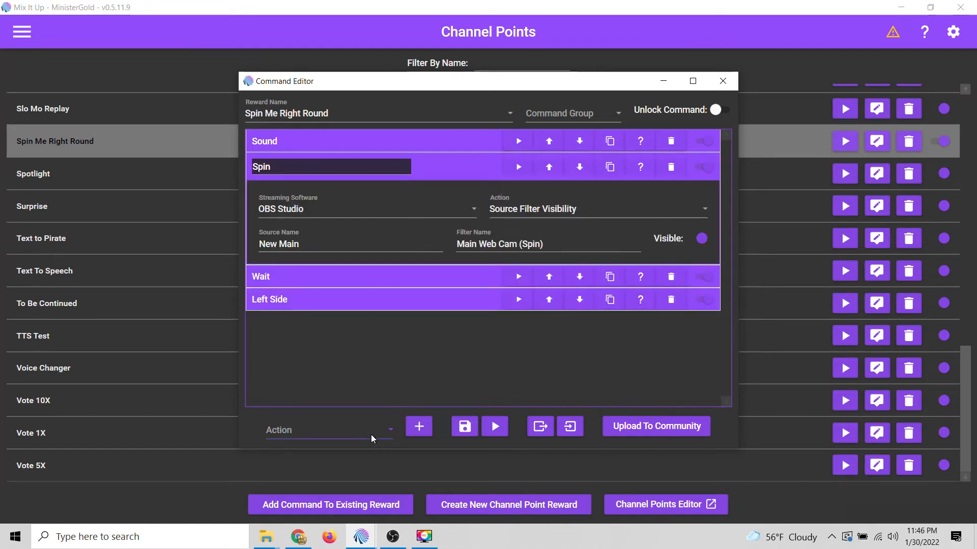
# Step: Try adding a Streaming Software (OBS, SLOBS) action to the reward command and delete it again
pyautogui.scroll(-5, 364, 402)
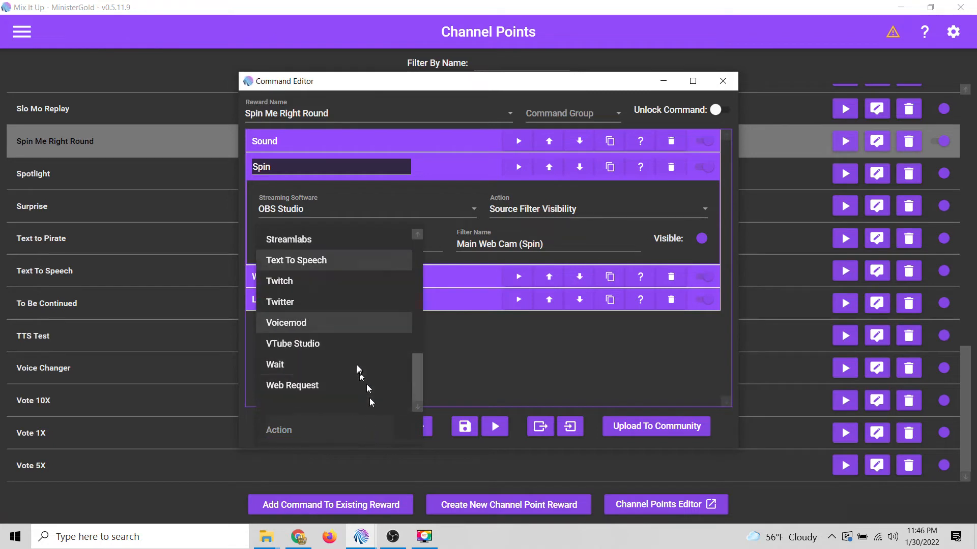
pyautogui.scroll(1, 358, 364)
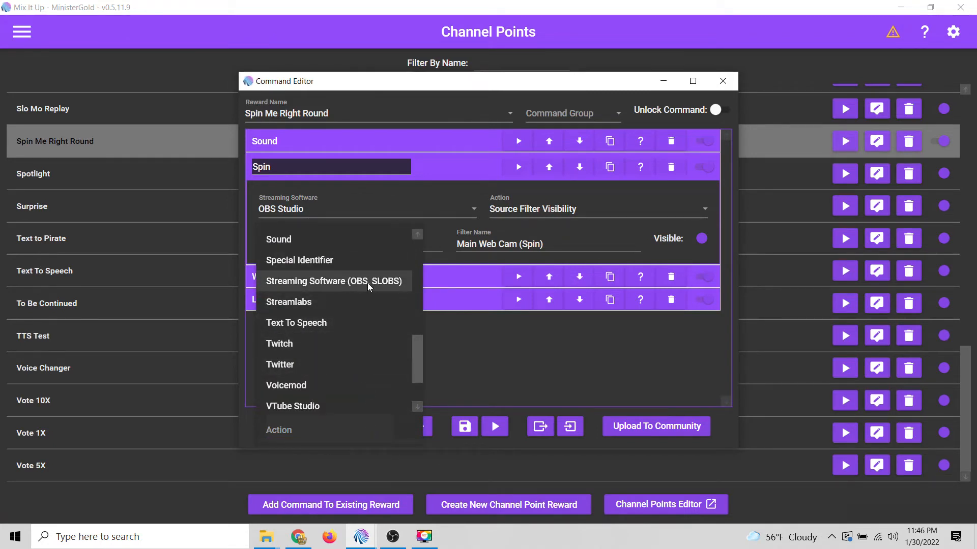
pyautogui.scroll(1, 368, 289)
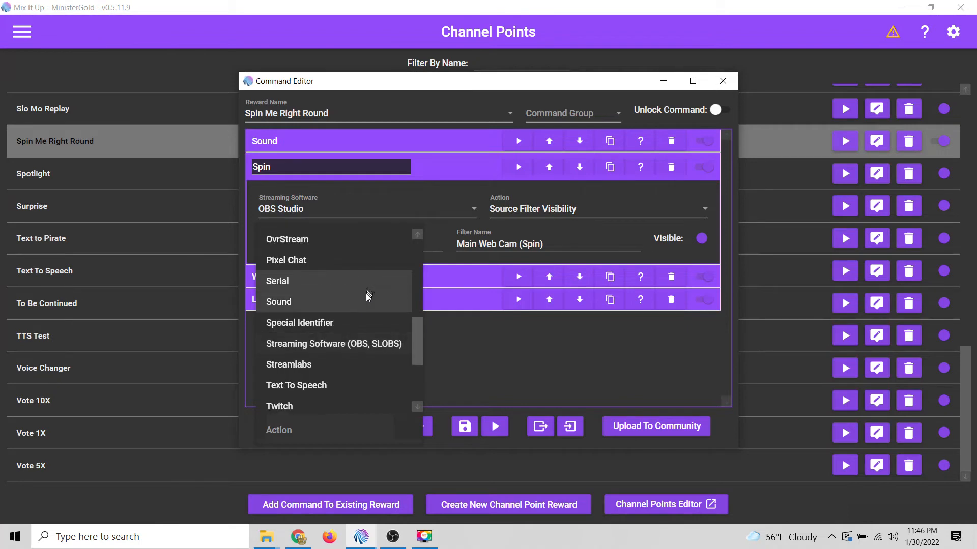
pyautogui.scroll(-1, 370, 311)
pyautogui.click(375, 283)
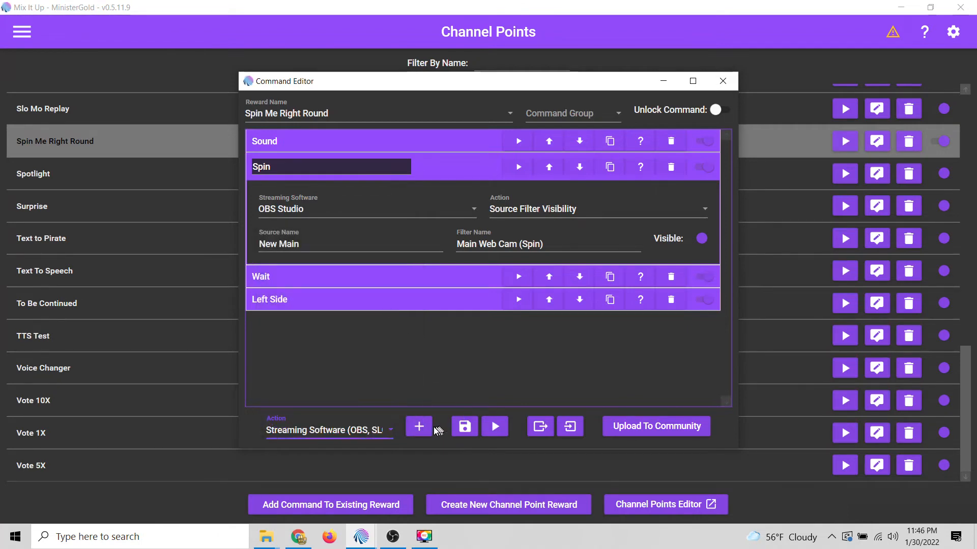
pyautogui.click(419, 428)
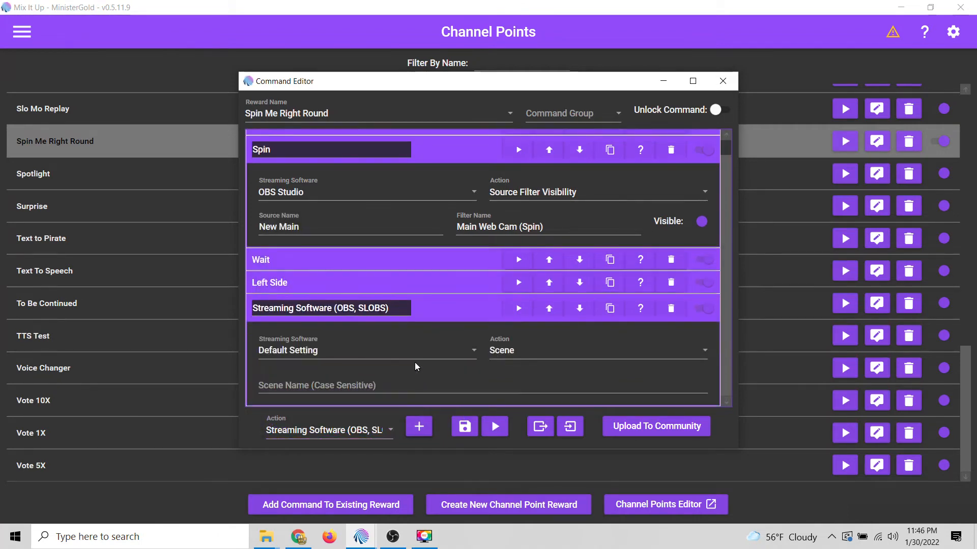
pyautogui.click(671, 308)
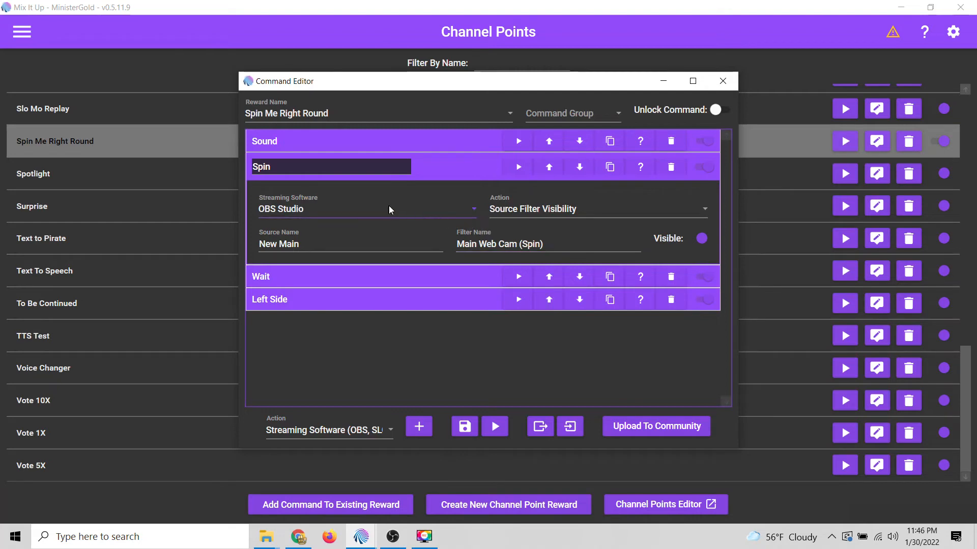
# Step: Look through the streaming software and action type choices of the Spin action, keeping OBS Studio and Source Filter Visibility
pyautogui.click(335, 213)
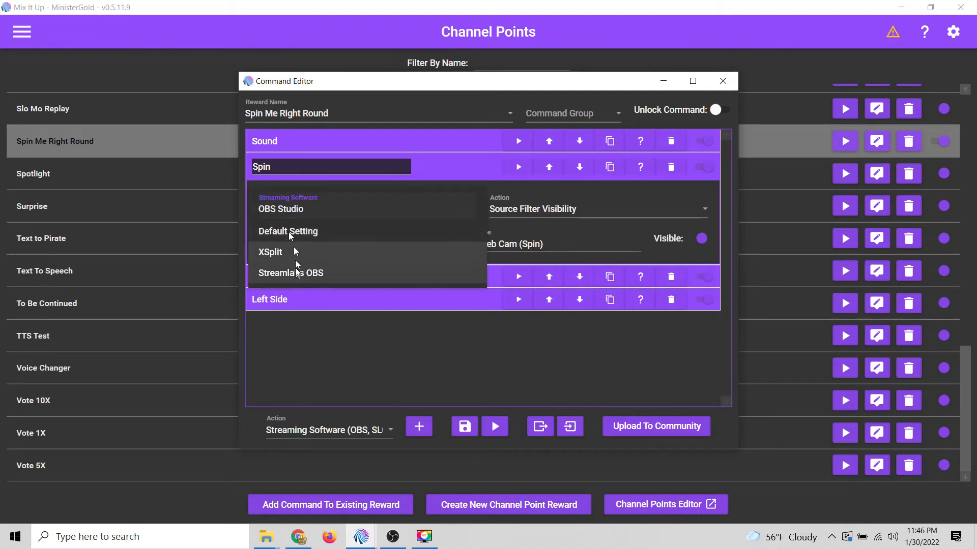
pyautogui.click(288, 212)
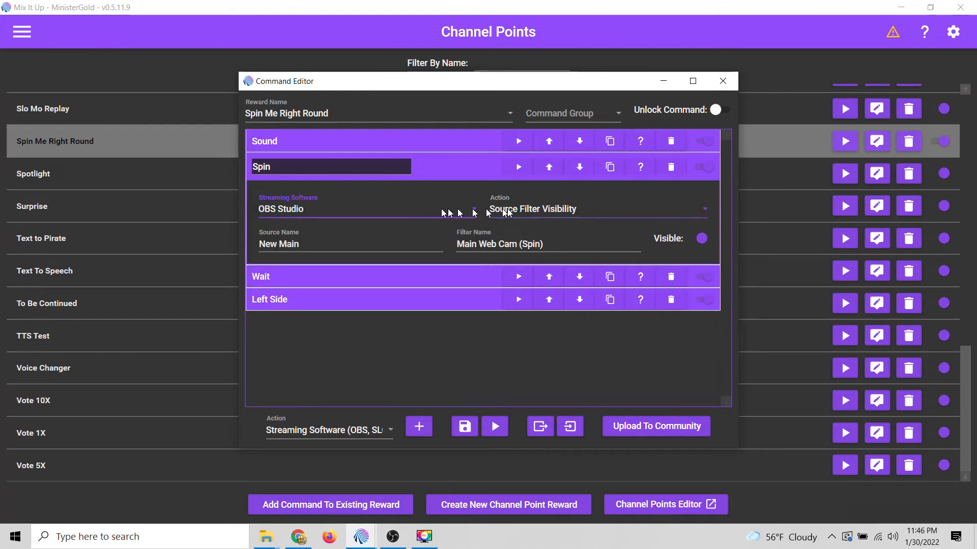
pyautogui.click(534, 212)
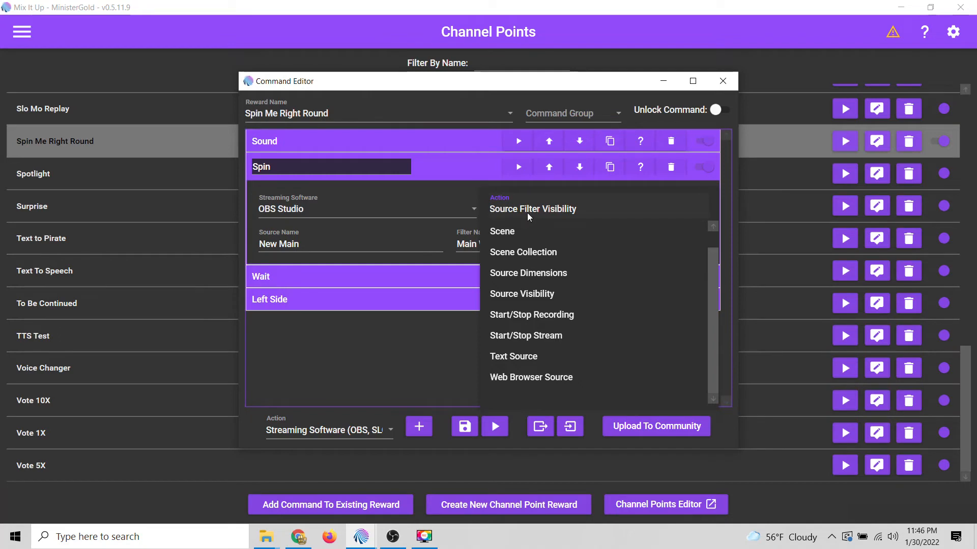
pyautogui.click(529, 216)
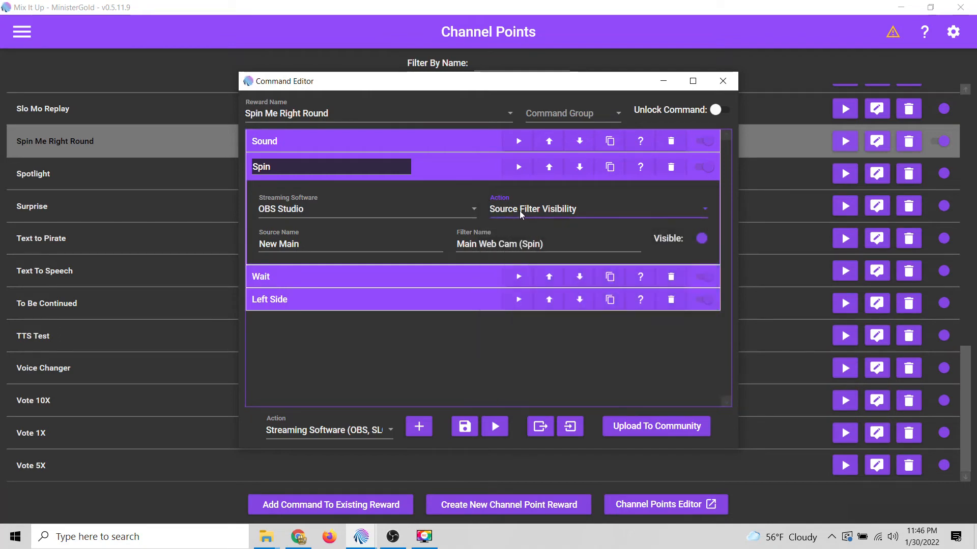
# Step: Compare the Spin action's source and filter names with the New Main scene and Main Web Cam (Spin) filter in OBS
pyautogui.click(325, 241)
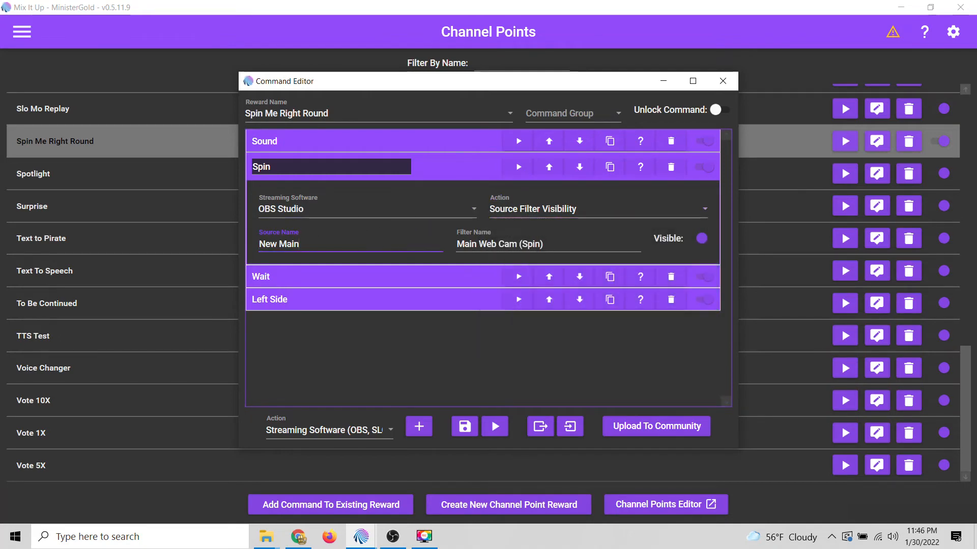
pyautogui.hotkey('alt', 'Tab')
pyautogui.hotkey('alt', 'Tab')
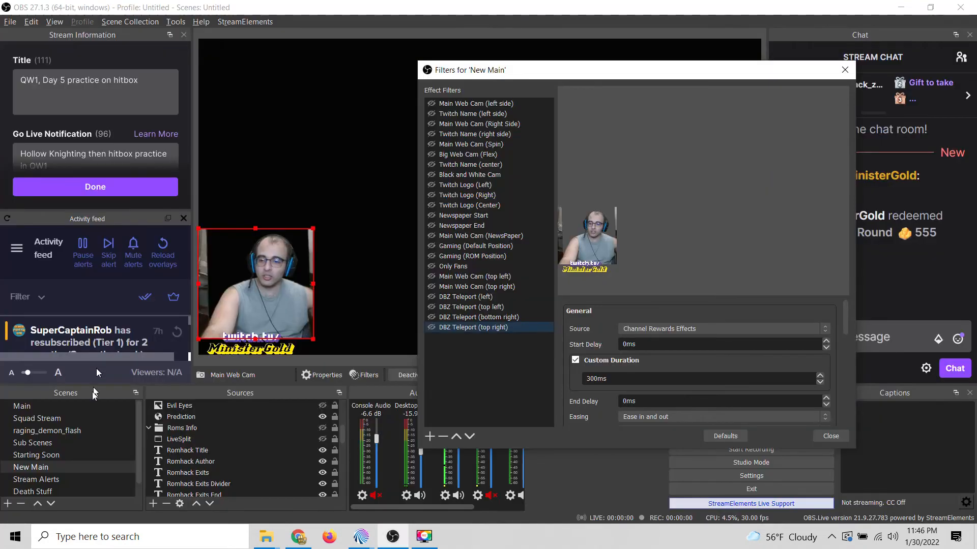
pyautogui.click(37, 467)
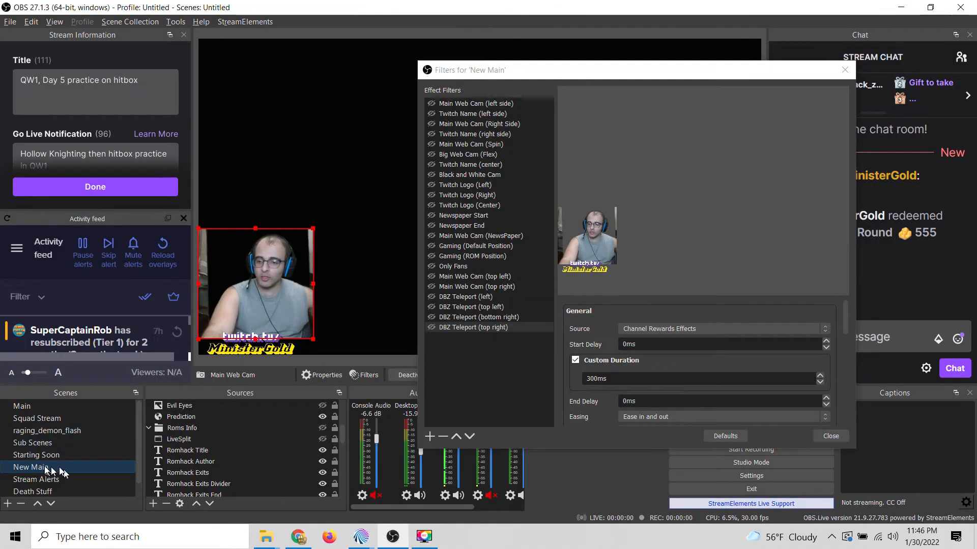
pyautogui.hotkey('alt', 'Tab')
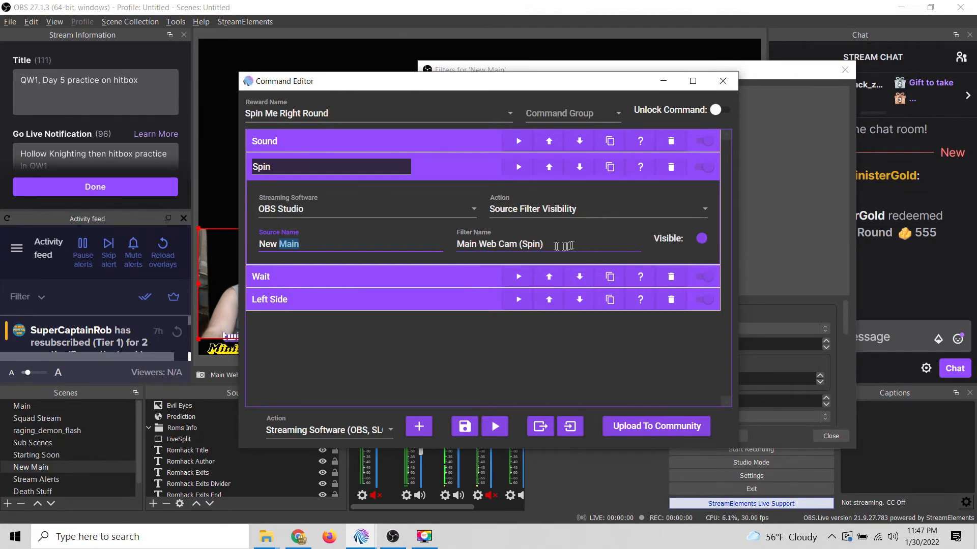
pyautogui.click(763, 99)
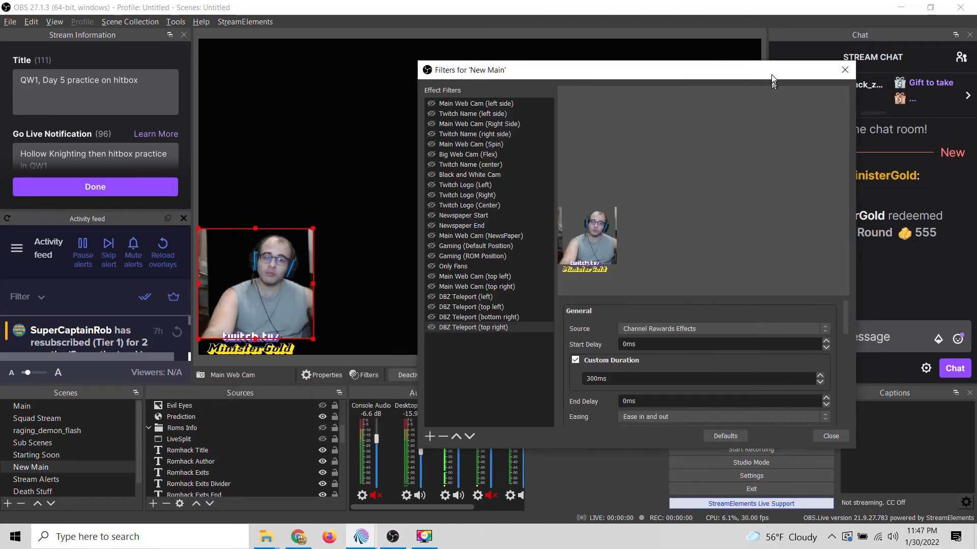
pyautogui.click(488, 145)
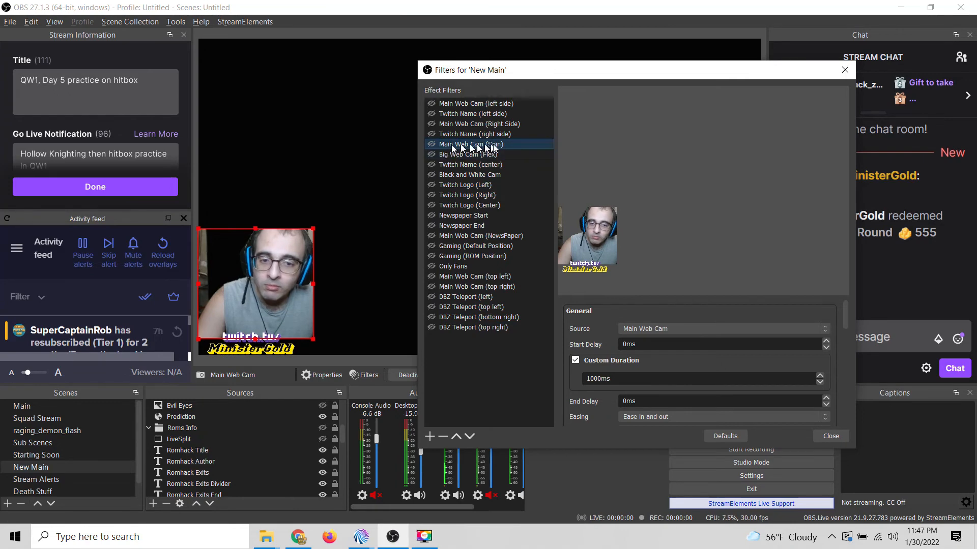
pyautogui.hotkey('alt', 'Tab')
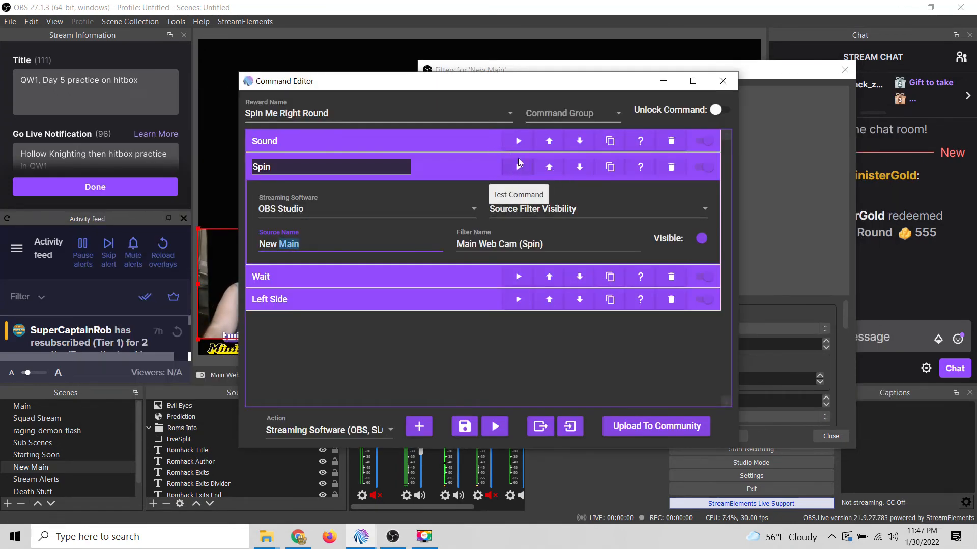
# Step: Clear the Mix It Up command editor and OBS filters window off the preview and test the Spin action
pyautogui.moveTo(521, 83); pyautogui.dragTo(499, 121)
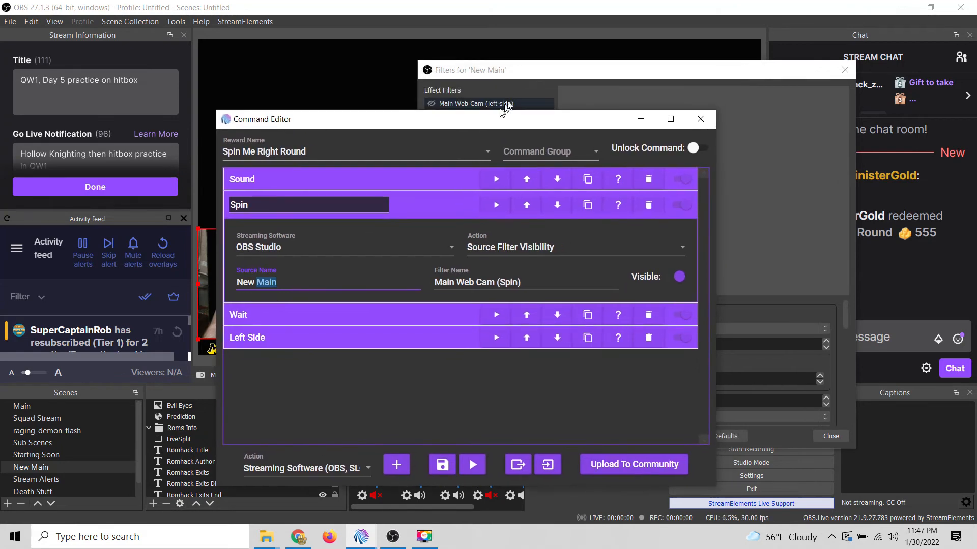
pyautogui.moveTo(530, 74); pyautogui.dragTo(976, 128)
pyautogui.hotkey('alt', 'Tab')
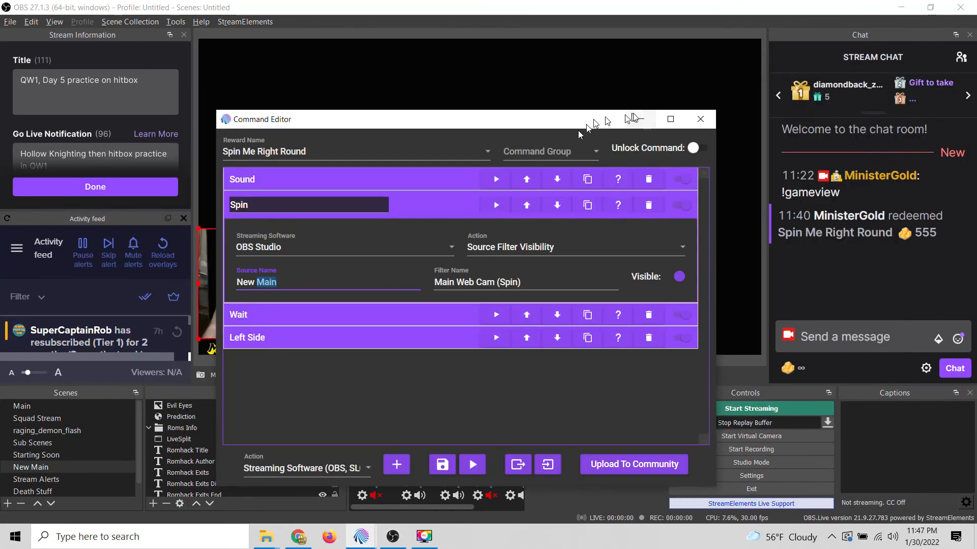
pyautogui.moveTo(537, 128); pyautogui.dragTo(559, 383)
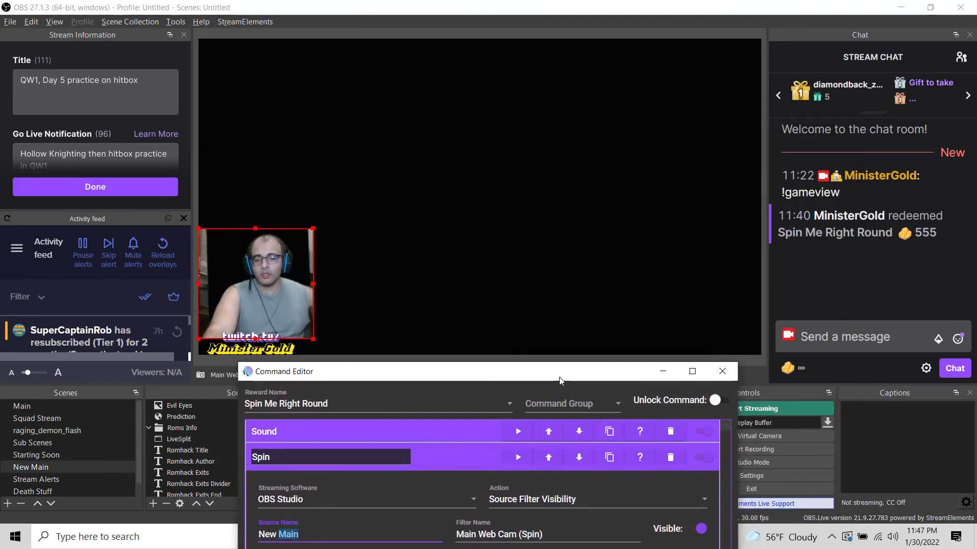
pyautogui.click(519, 458)
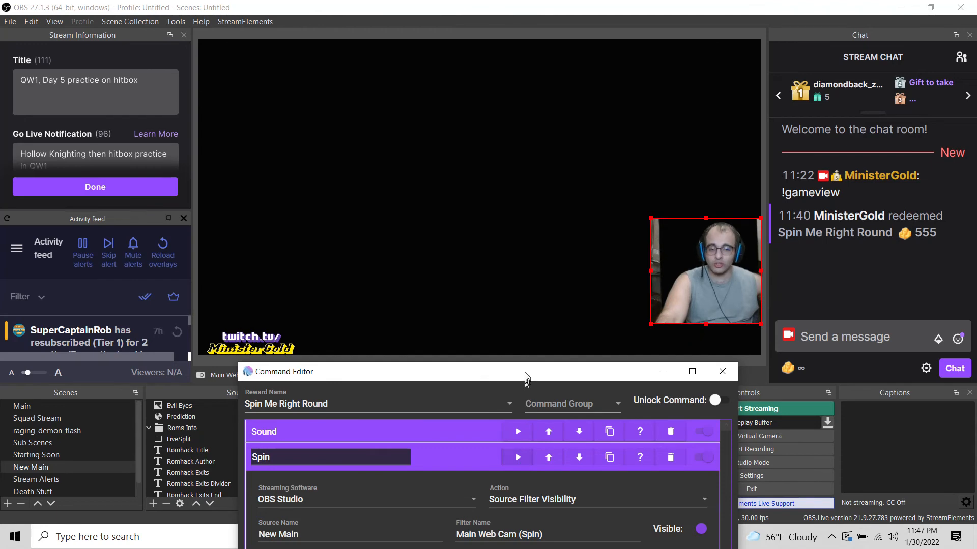
# Step: Bring the whole command editor back into view and expand the Wait and Left Side actions to check their settings
pyautogui.moveTo(526, 374); pyautogui.dragTo(498, 103)
pyautogui.click(435, 295)
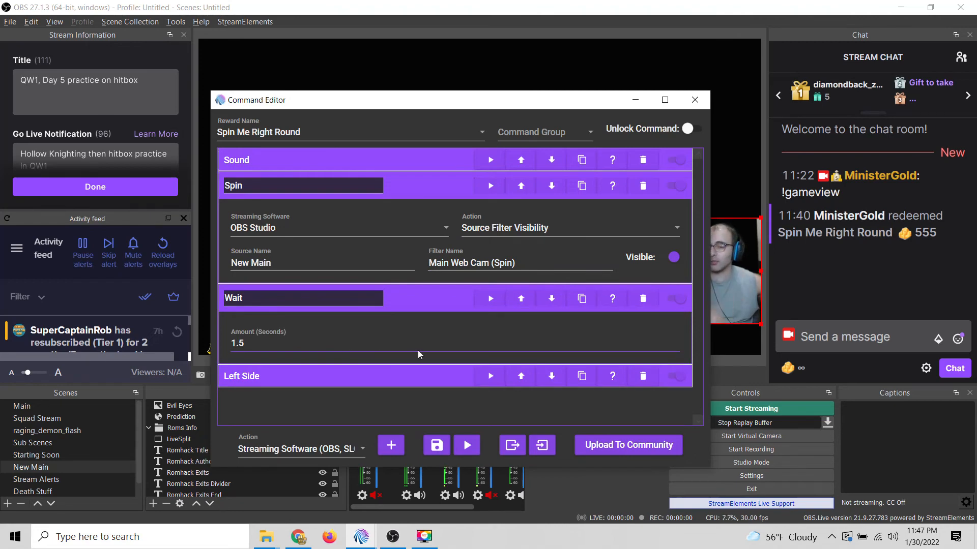
pyautogui.click(367, 385)
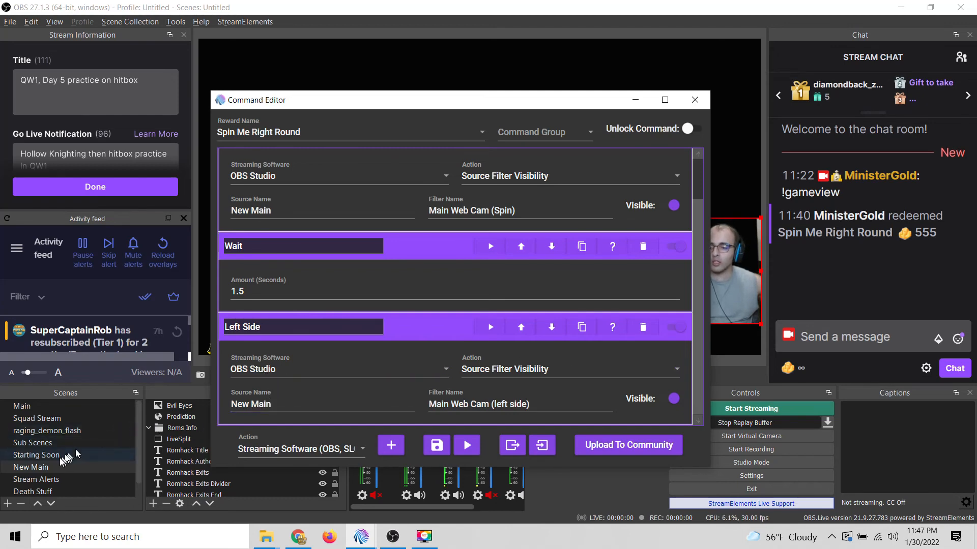
# Step: Compare the Left Side action's filter name with the Main Web Cam (left side) filter in the OBS filters window
pyautogui.click(470, 404)
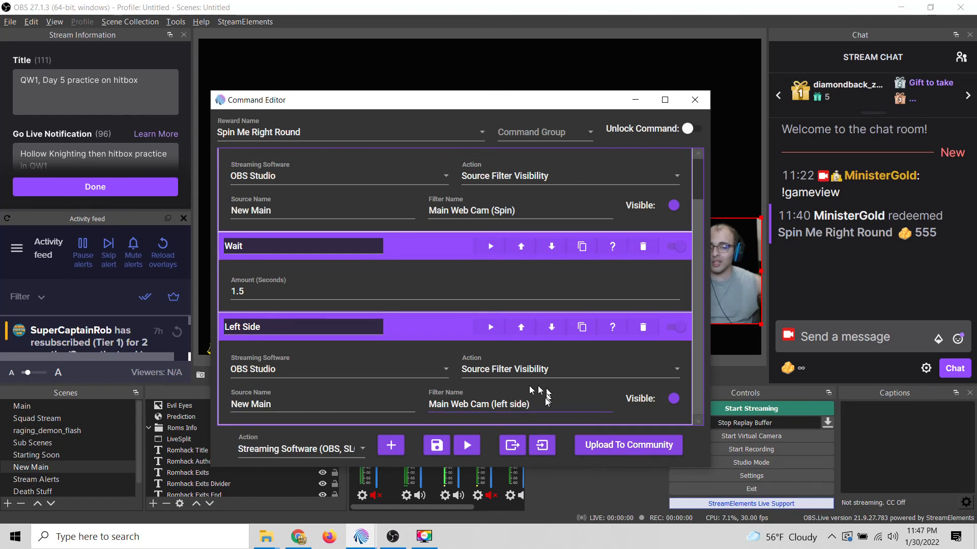
pyautogui.moveTo(976, 155); pyautogui.dragTo(485, 142)
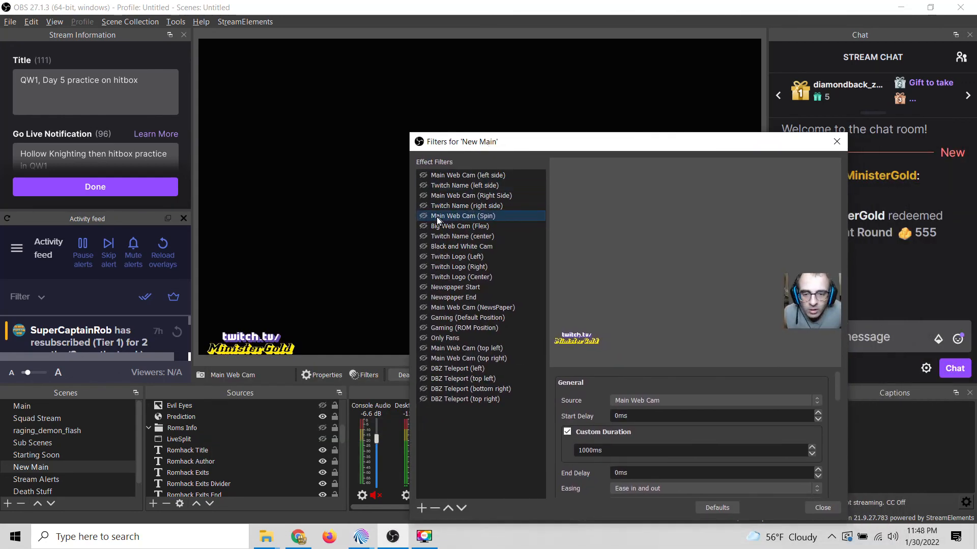
pyautogui.click(441, 176)
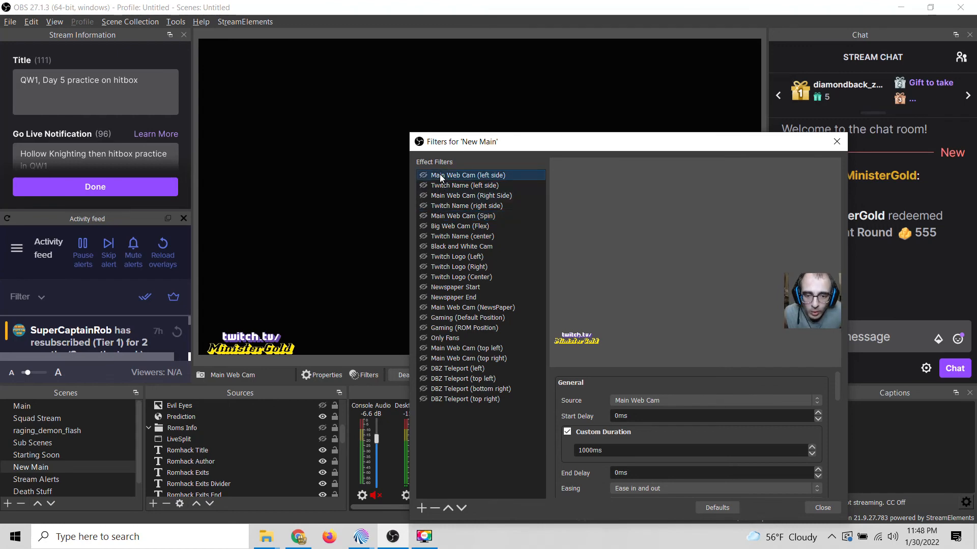
# Step: Switch back to the Mix It Up command editor, move it off the webcam area of the preview, and test the Left Side action
pyautogui.hotkey('alt', 'Tab')
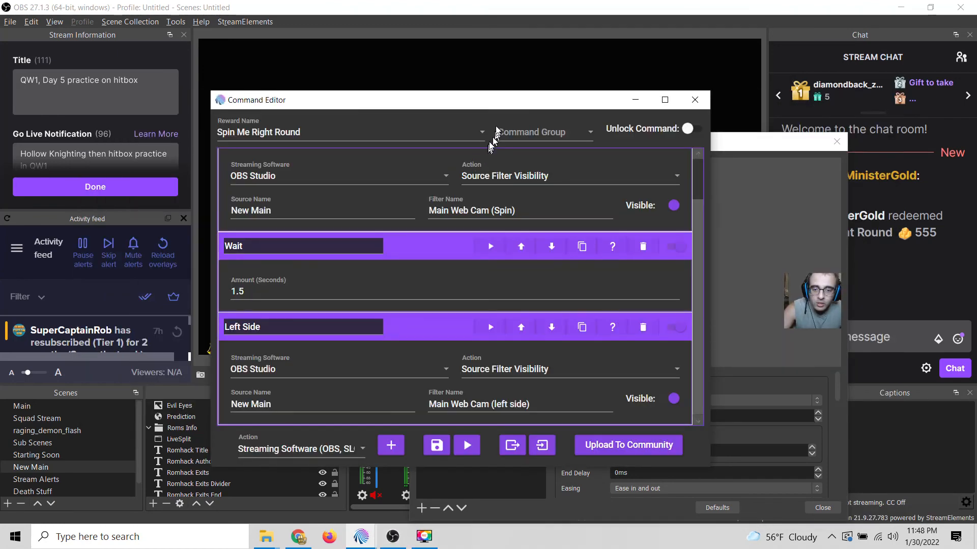
pyautogui.moveTo(497, 112); pyautogui.dragTo(545, 215)
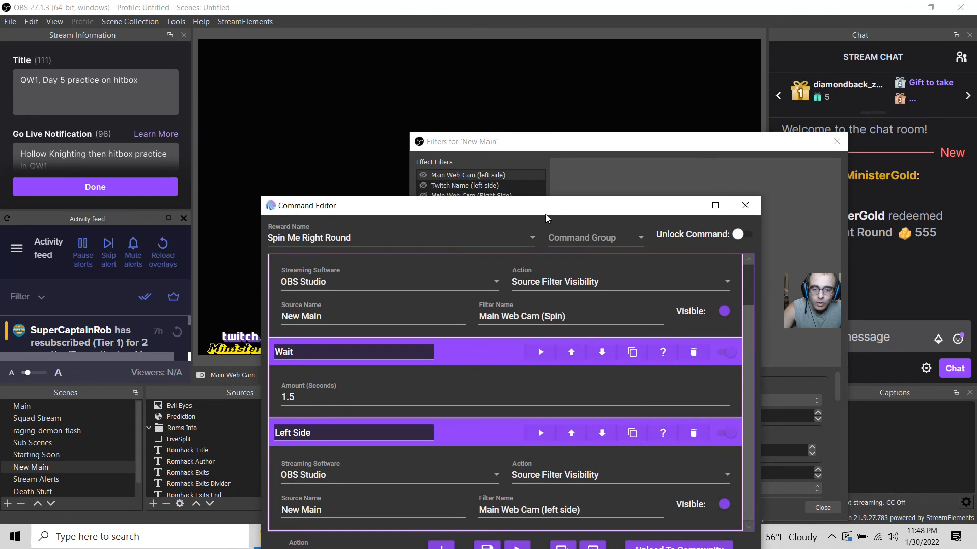
pyautogui.click(540, 432)
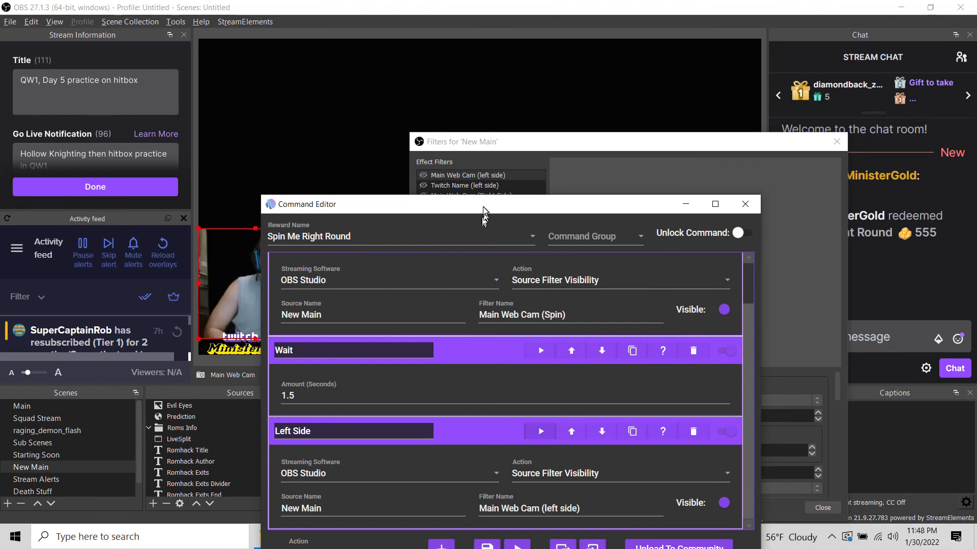
# Step: Bring the whole command editor back into view and collapse the Left Side, Wait and Spin actions
pyautogui.moveTo(482, 210); pyautogui.dragTo(492, 105)
pyautogui.scroll(1, 496, 315)
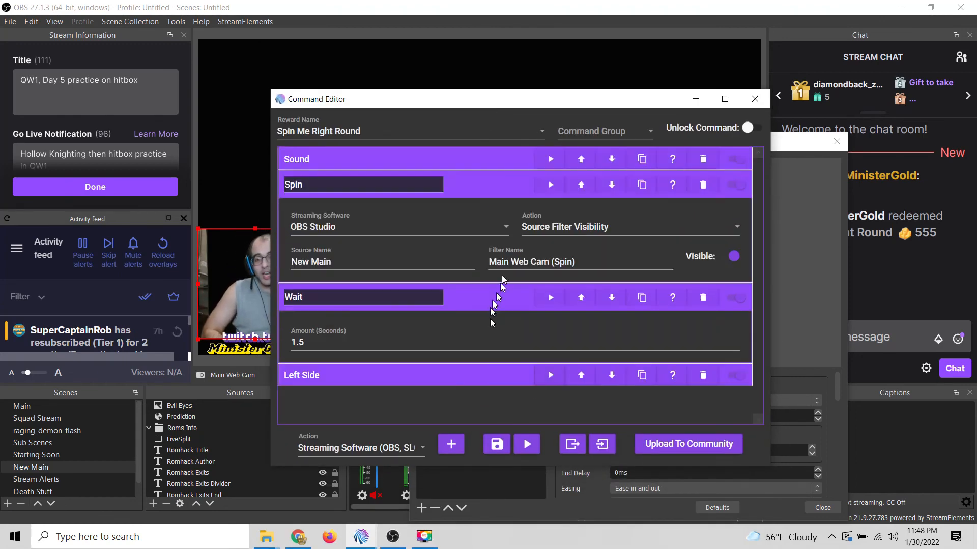
pyautogui.click(501, 295)
pyautogui.click(495, 192)
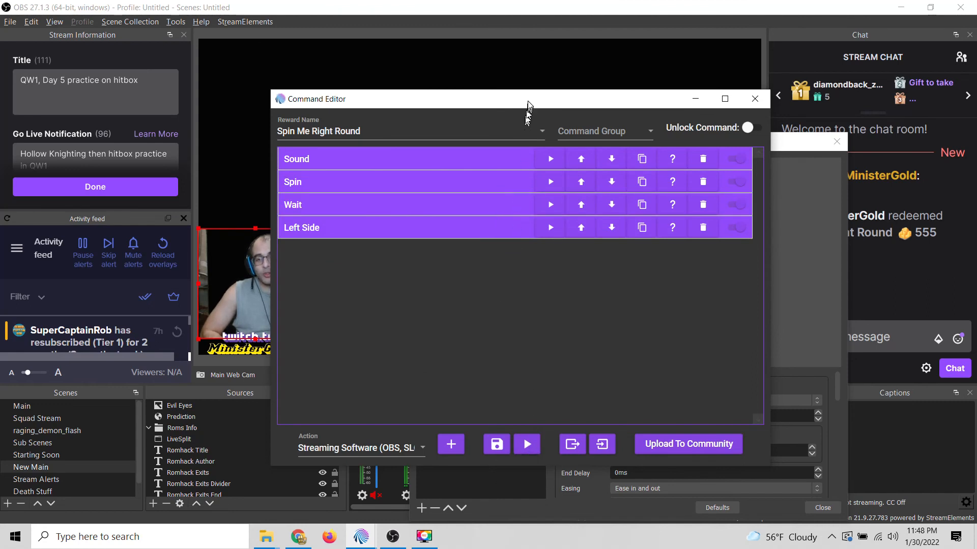
pyautogui.click(461, 180)
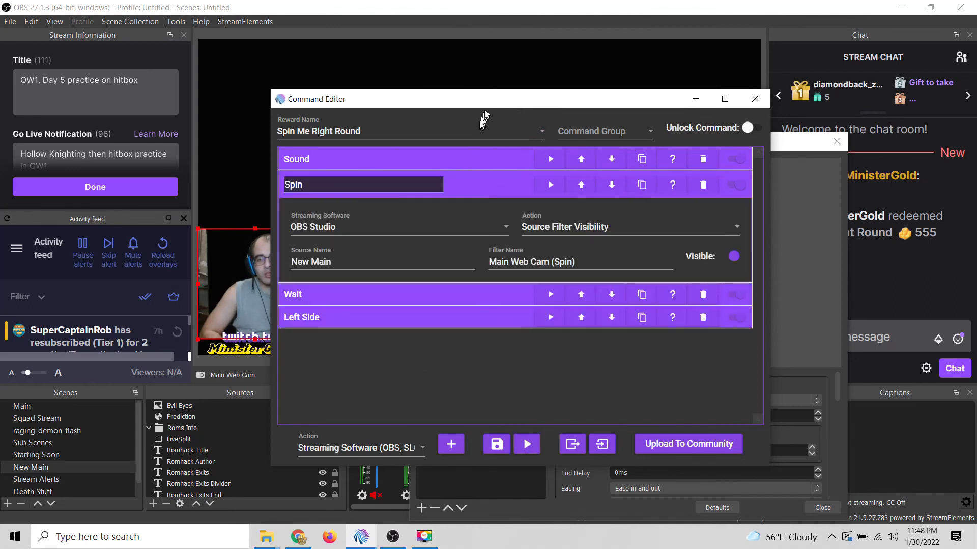
pyautogui.click(474, 181)
# Step: Close the OBS filters window, clear the command editor off the preview, and test the whole Spin Me Right Round command
pyautogui.moveTo(501, 106); pyautogui.dragTo(361, 183)
pyautogui.moveTo(604, 144); pyautogui.dragTo(692, 124)
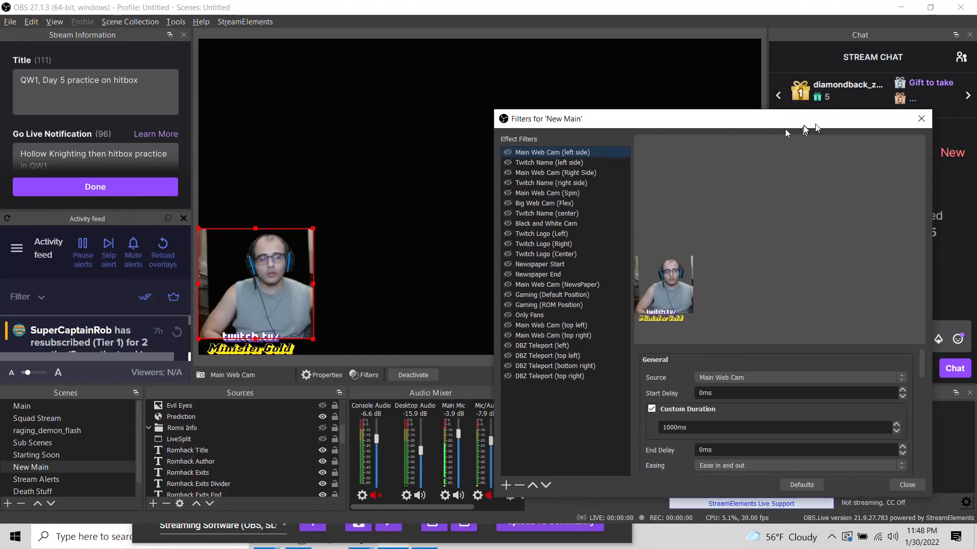
pyautogui.click(922, 119)
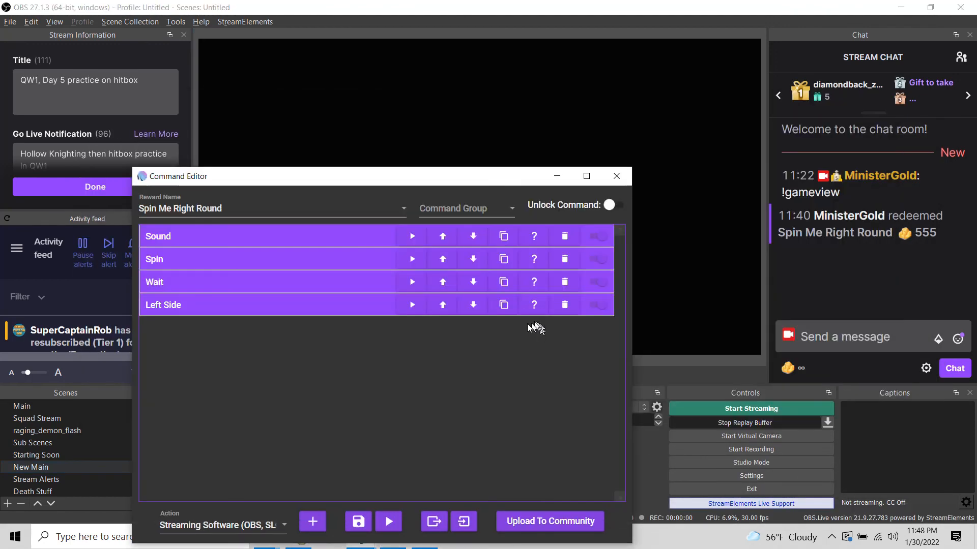
pyautogui.moveTo(464, 186); pyautogui.dragTo(554, 370)
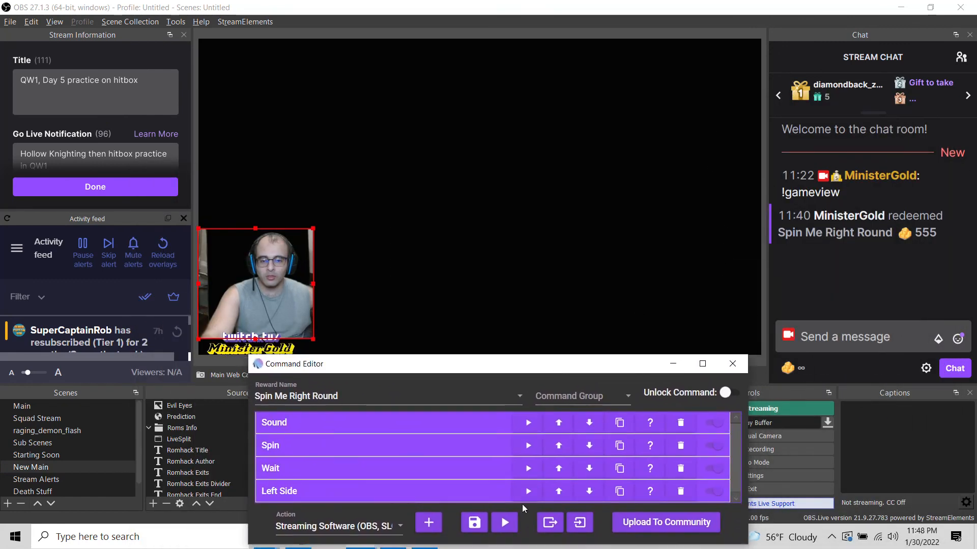
pyautogui.click(507, 524)
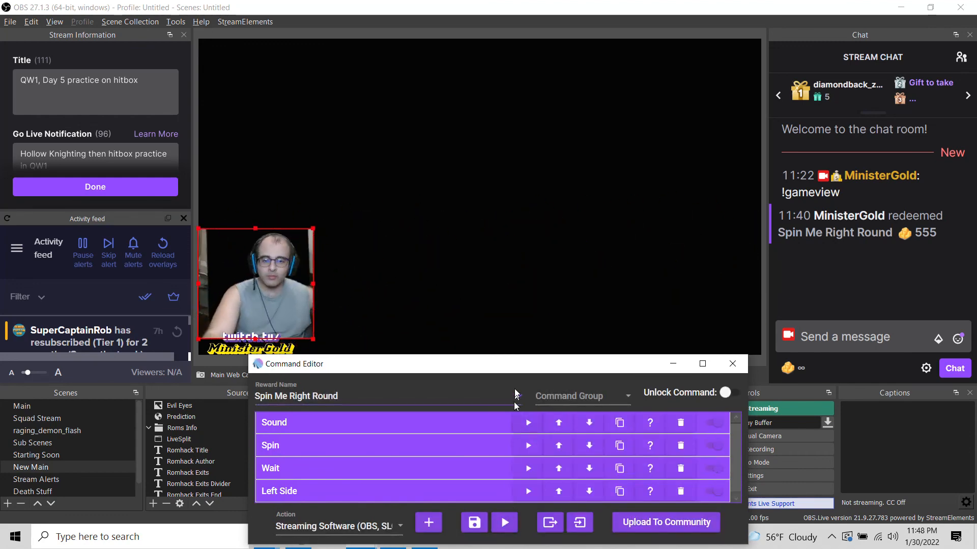
pyautogui.moveTo(510, 365); pyautogui.dragTo(607, 244)
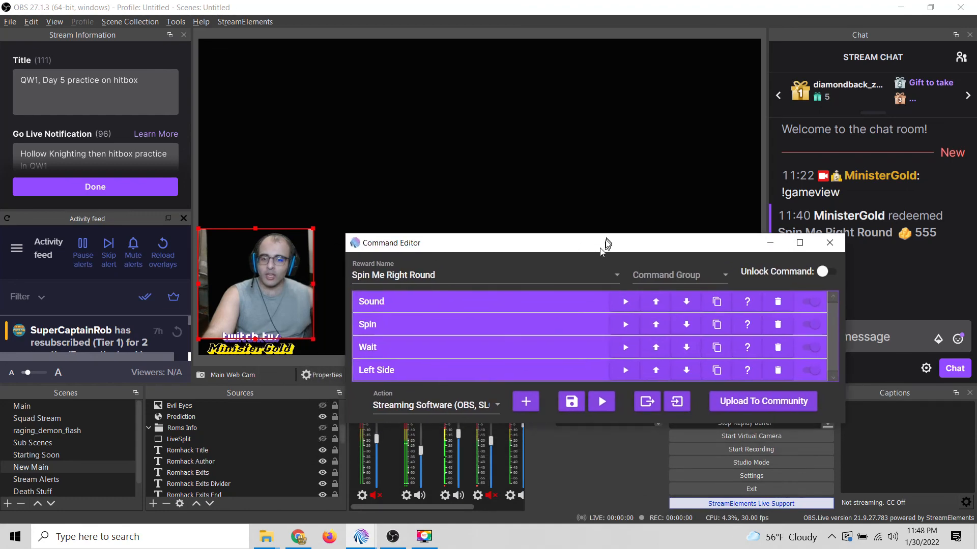